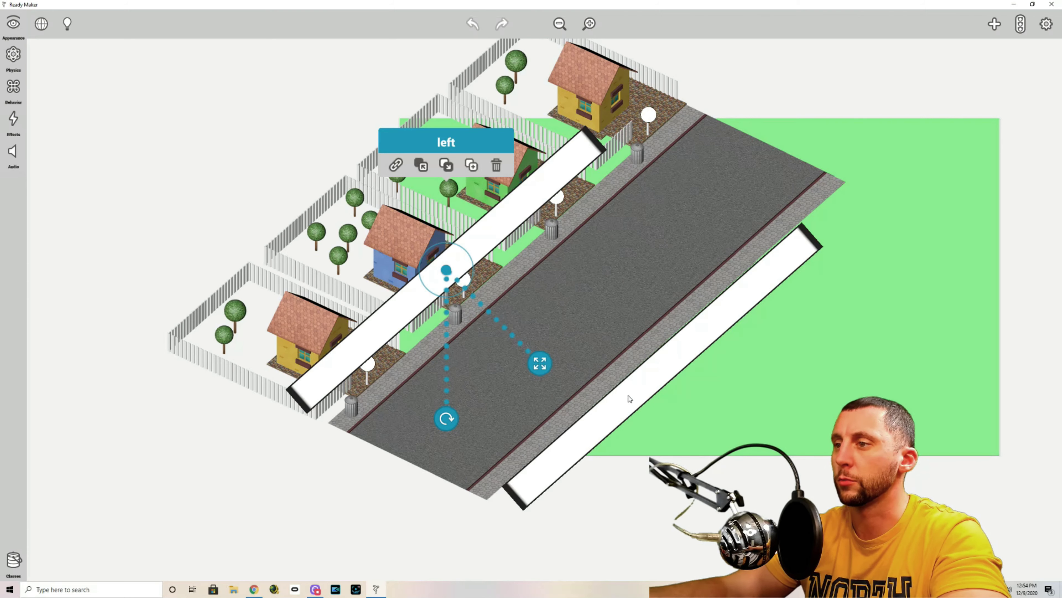
# Step: Add a Bordered Circle from the basic shapes to the empty area below the lower end of the road
pyautogui.click(862, 250)
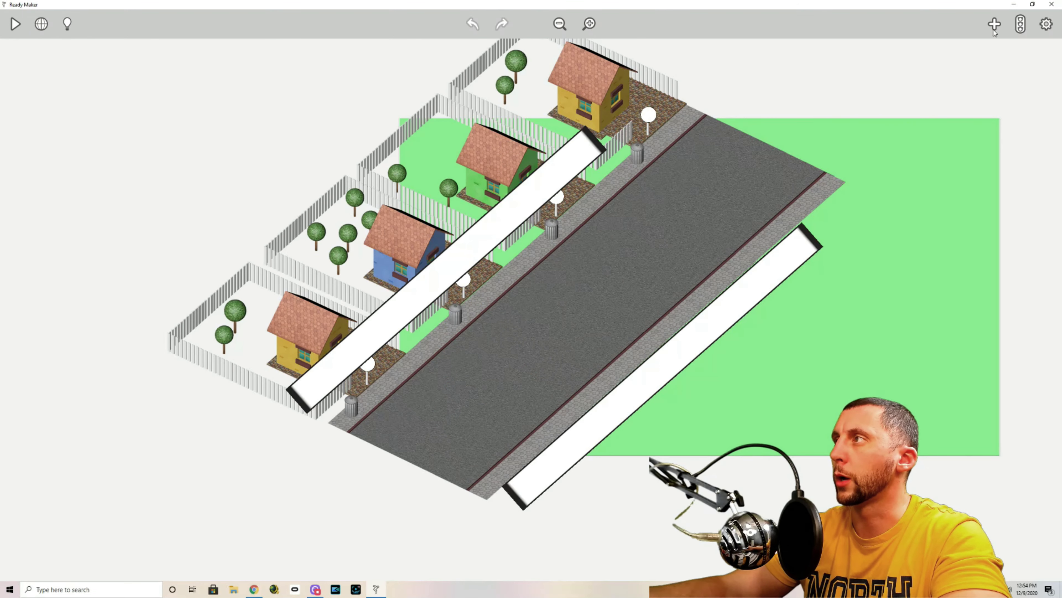
pyautogui.click(994, 26)
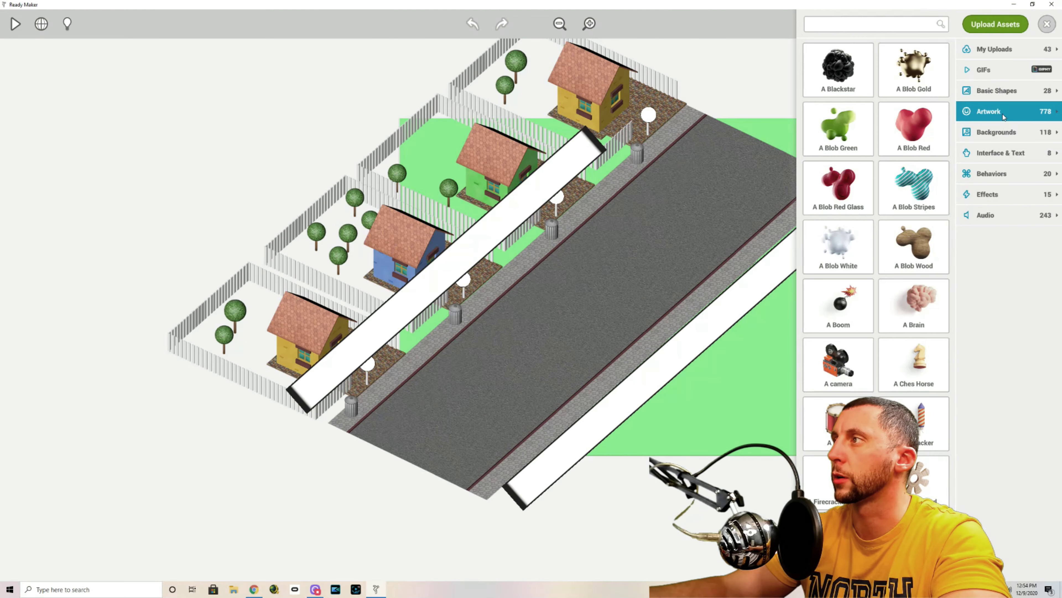
pyautogui.click(1007, 94)
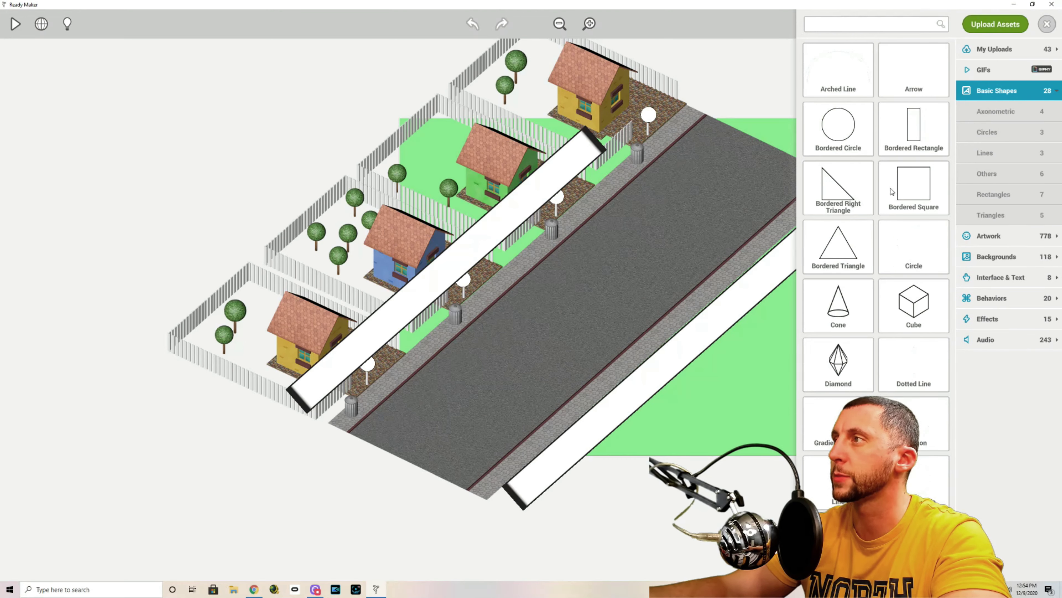
pyautogui.moveTo(845, 130); pyautogui.dragTo(310, 501)
pyautogui.click(310, 503)
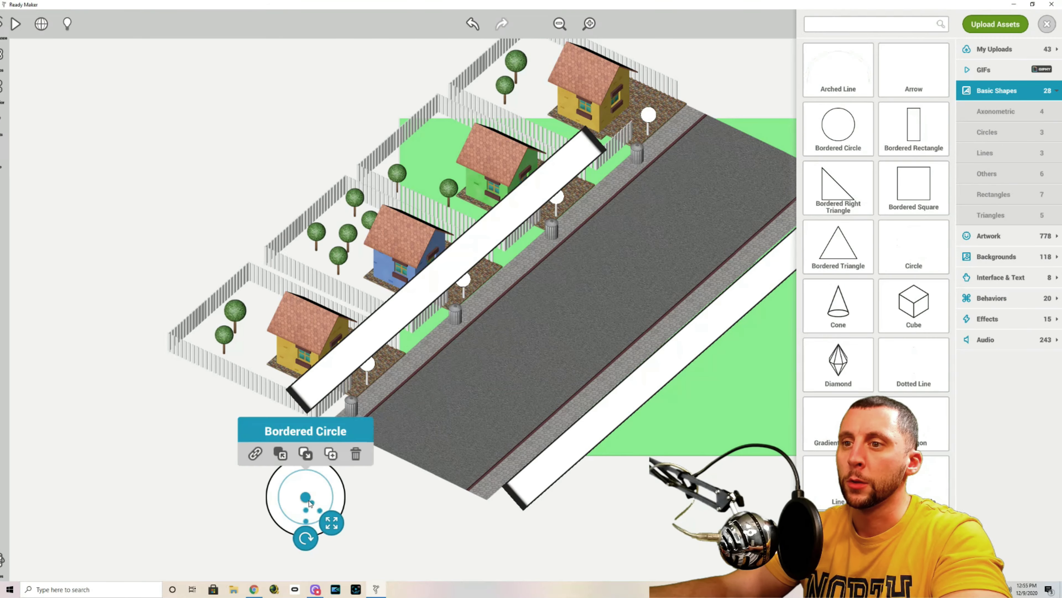
pyautogui.click(589, 24)
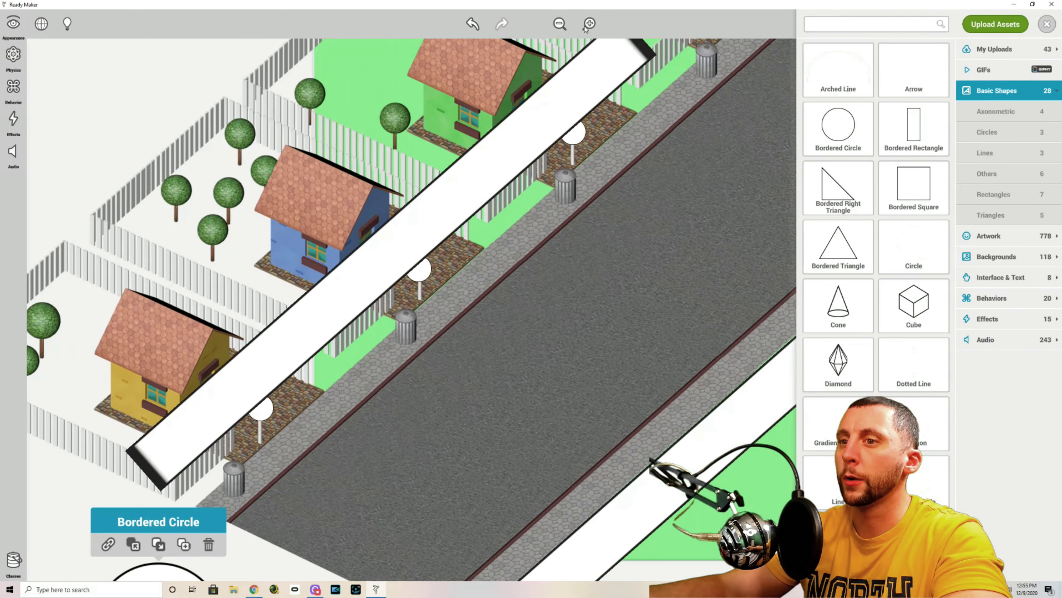
pyautogui.click(304, 463)
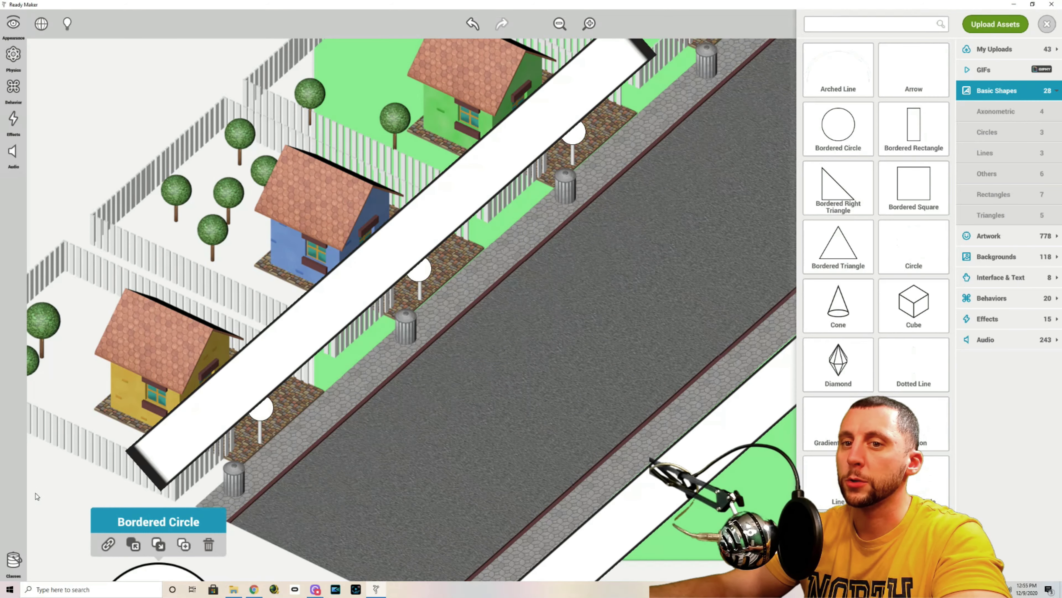
pyautogui.click(47, 504)
pyautogui.moveTo(50, 531); pyautogui.dragTo(132, 420)
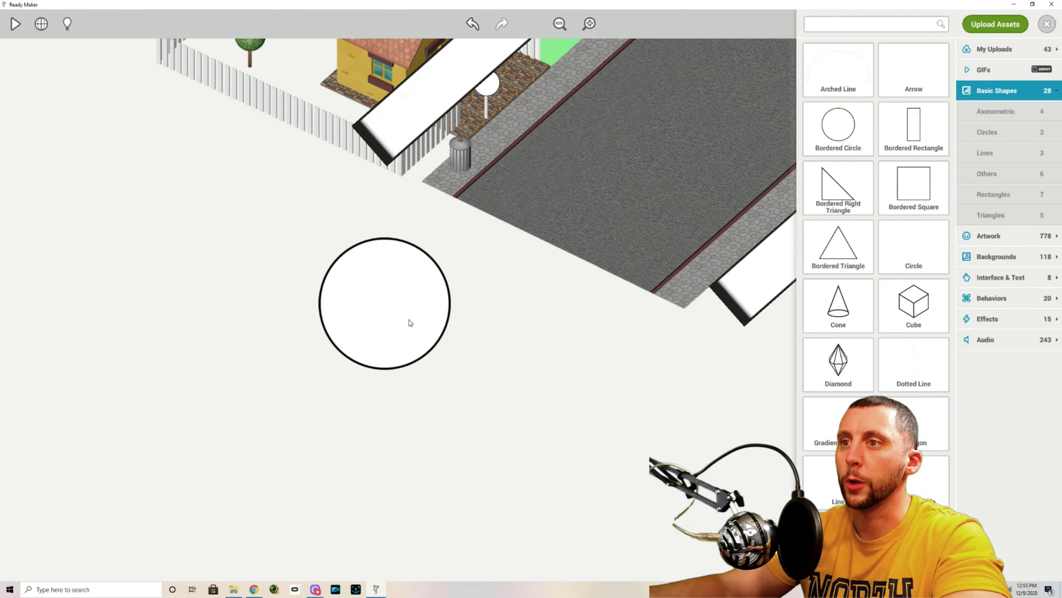
# Step: Rename the new circle "house control" and set its width and height to 0.2
pyautogui.click(412, 323)
pyautogui.click(13, 24)
pyautogui.click(70, 27)
pyautogui.write('house control')
pyautogui.click(97, 186)
pyautogui.write('0.2')
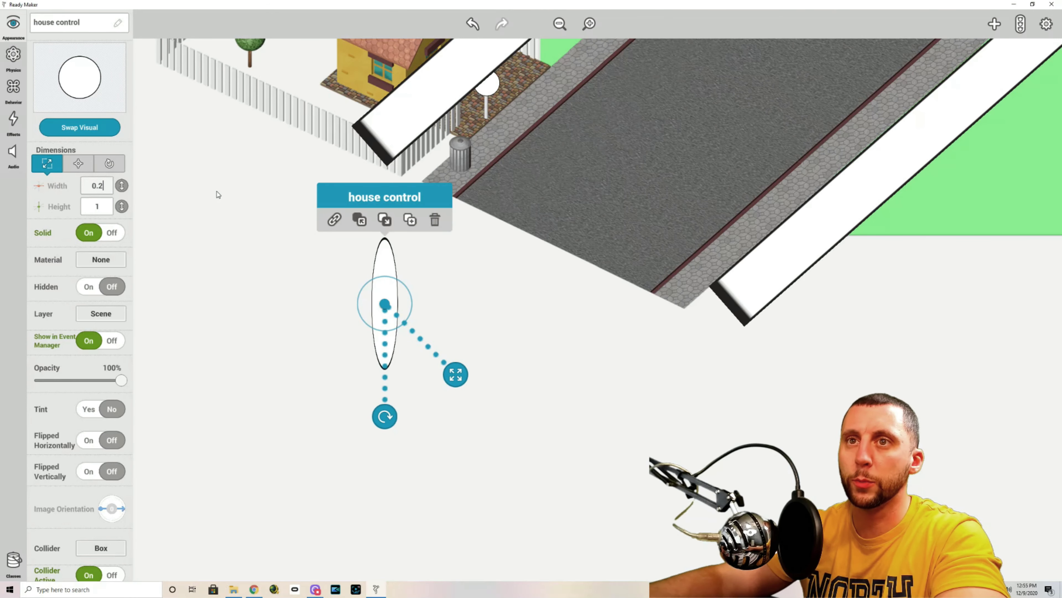
pyautogui.click(100, 206)
pyautogui.write('0.2')
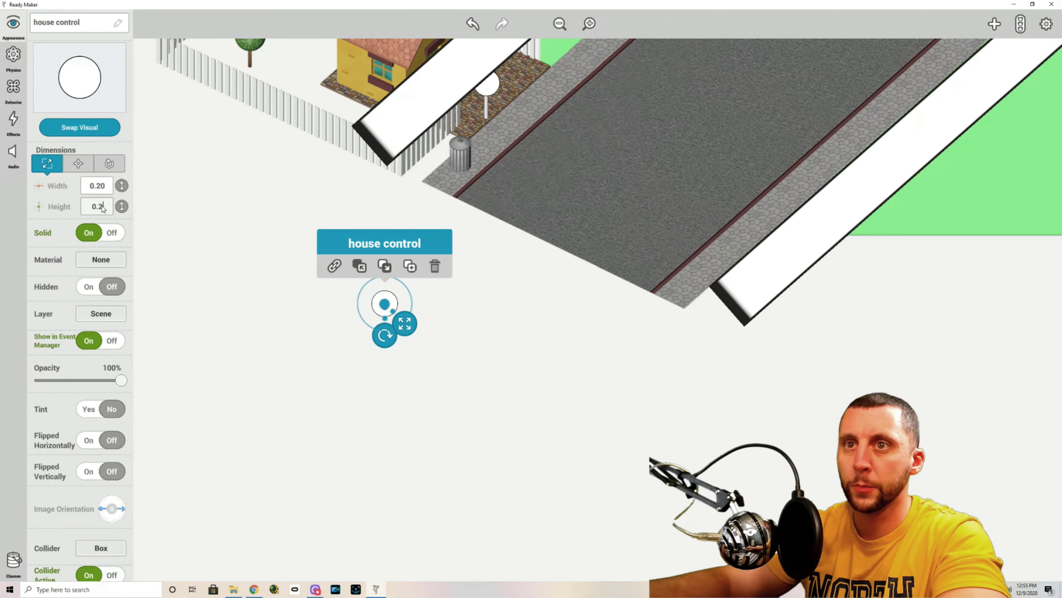
# Step: Turn off Solid for house control and put it on the Background layer
pyautogui.click(112, 232)
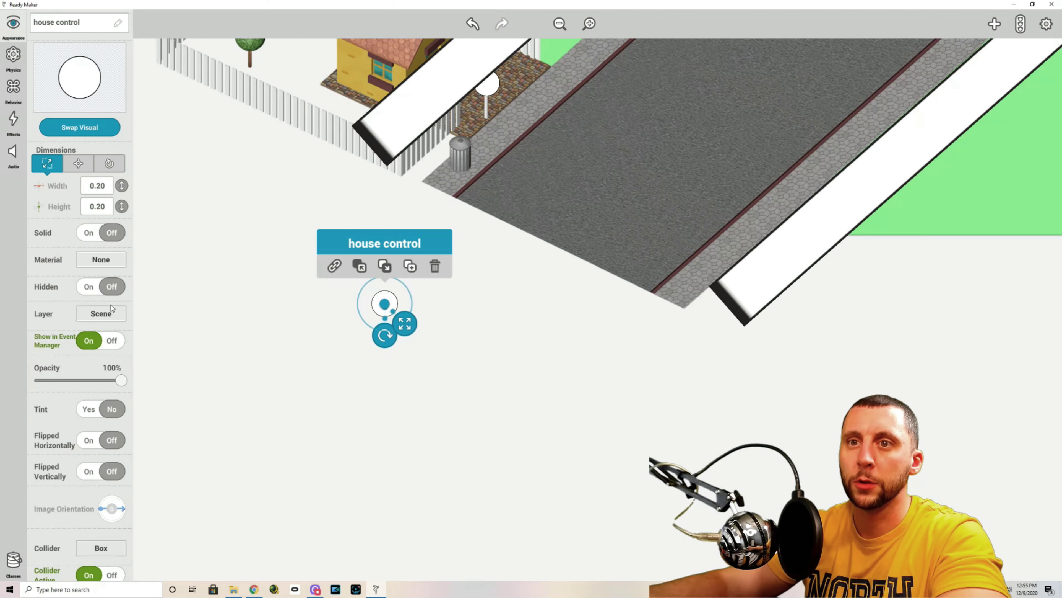
pyautogui.click(111, 314)
pyautogui.click(115, 362)
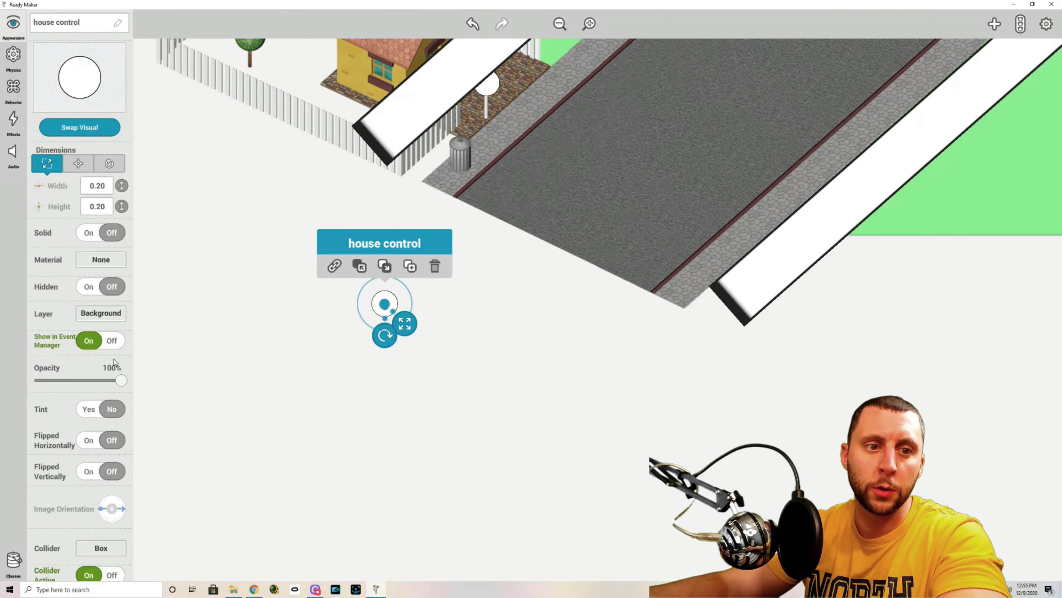
# Step: Move the house control circle to just below the white fence of the lowest yellow house
pyautogui.click(321, 412)
pyautogui.click(385, 305)
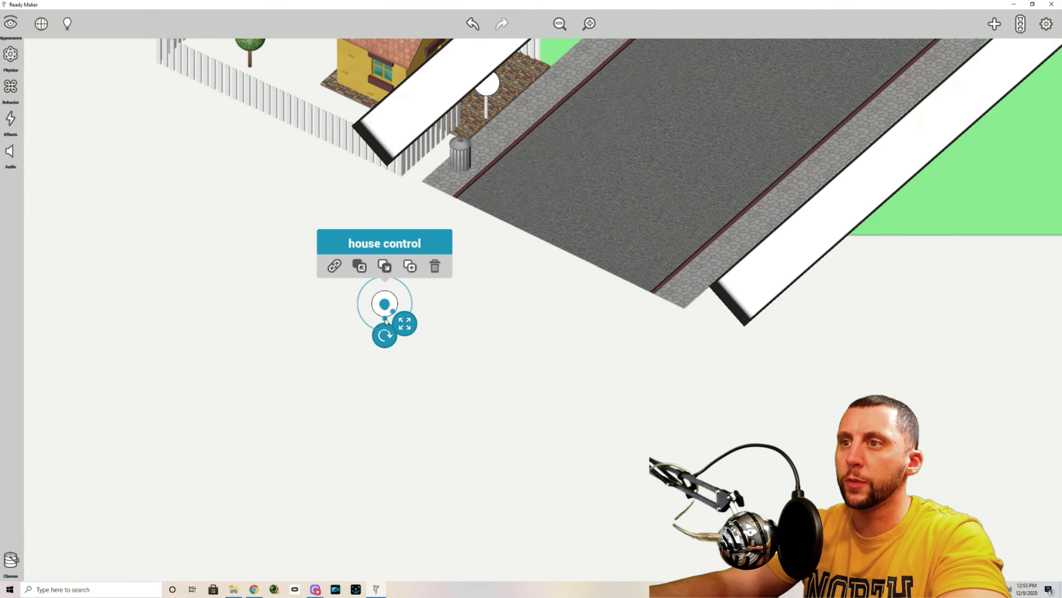
pyautogui.moveTo(385, 305); pyautogui.dragTo(237, 205)
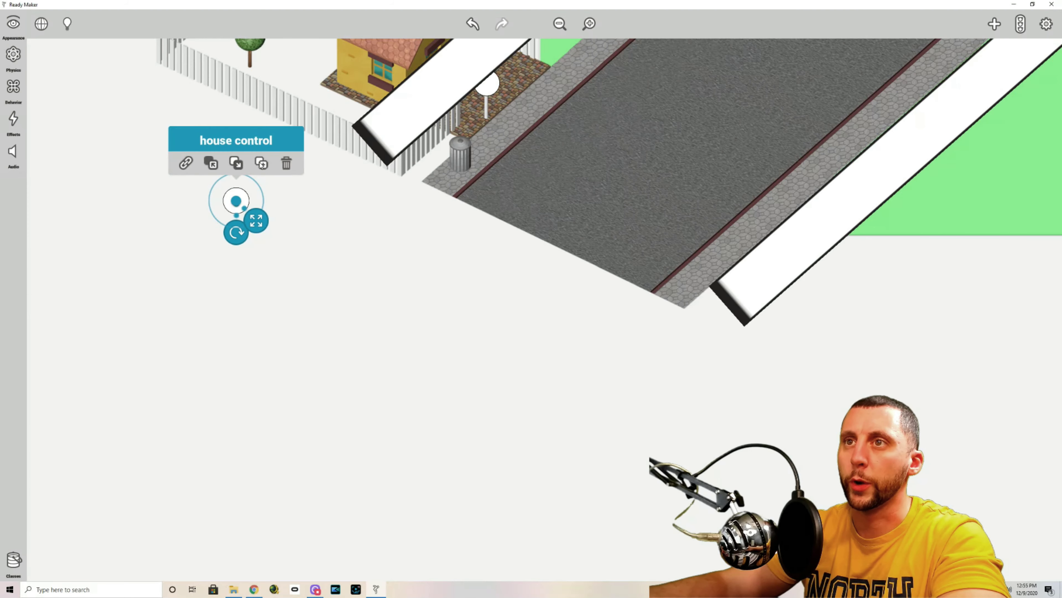
# Step: Duplicate house control, place the copy just below the lower end of the road, and name it "road control"
pyautogui.click(258, 166)
pyautogui.moveTo(236, 202); pyautogui.dragTo(482, 329)
pyautogui.click(12, 23)
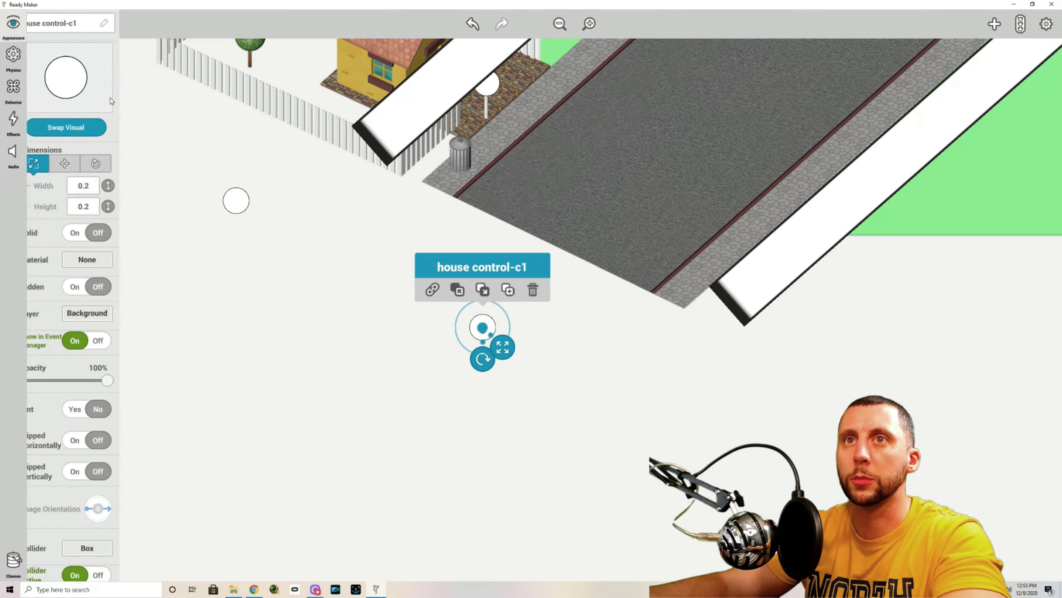
pyautogui.click(67, 23)
pyautogui.write('road control')
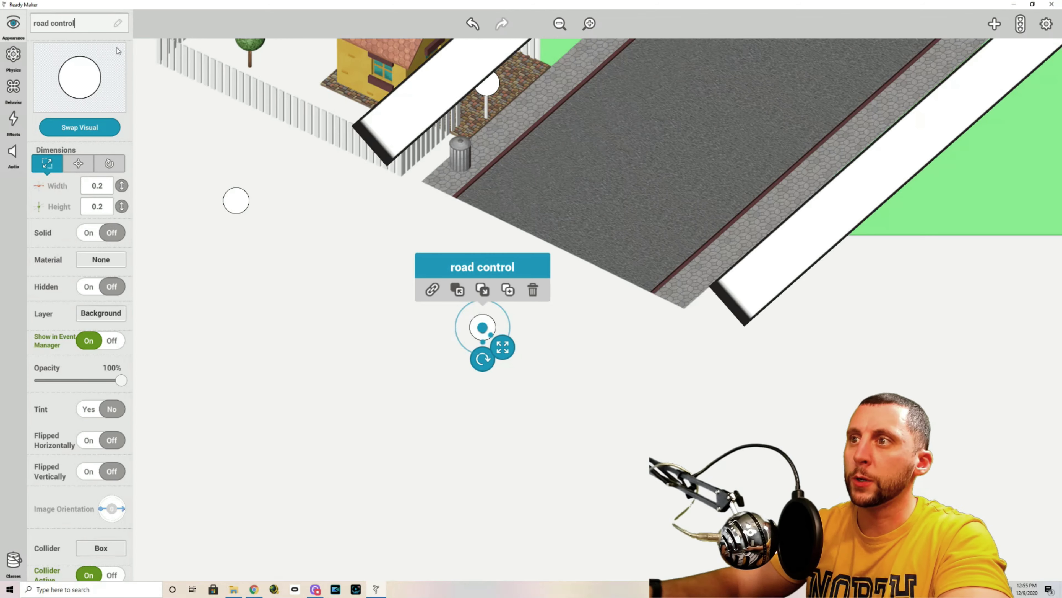
pyautogui.click(586, 356)
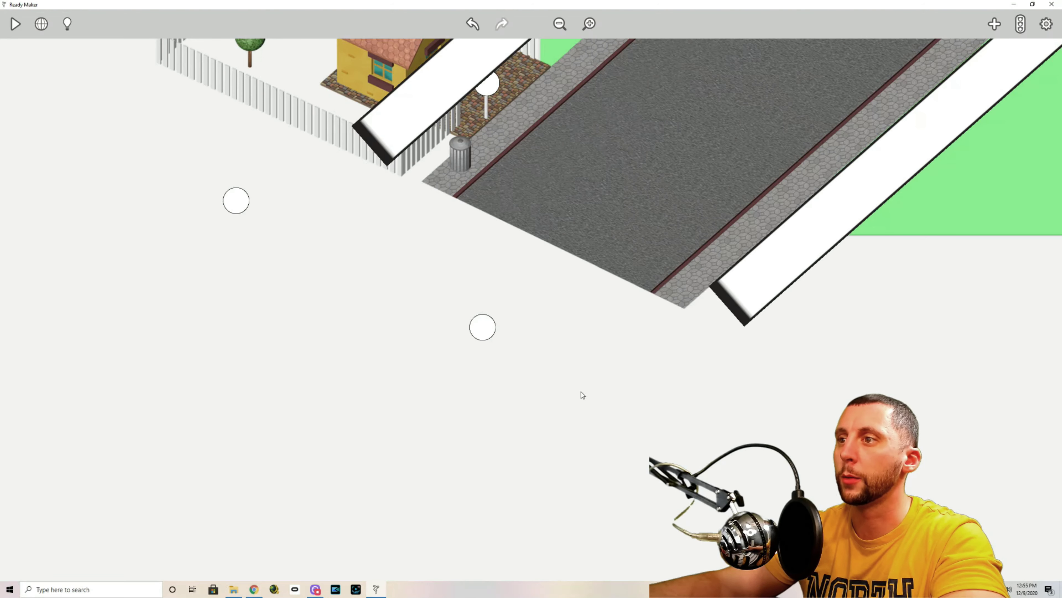
# Step: Add another Bordered Circle to the empty area above the upper end of the road
pyautogui.moveTo(643, 342); pyautogui.dragTo(506, 454)
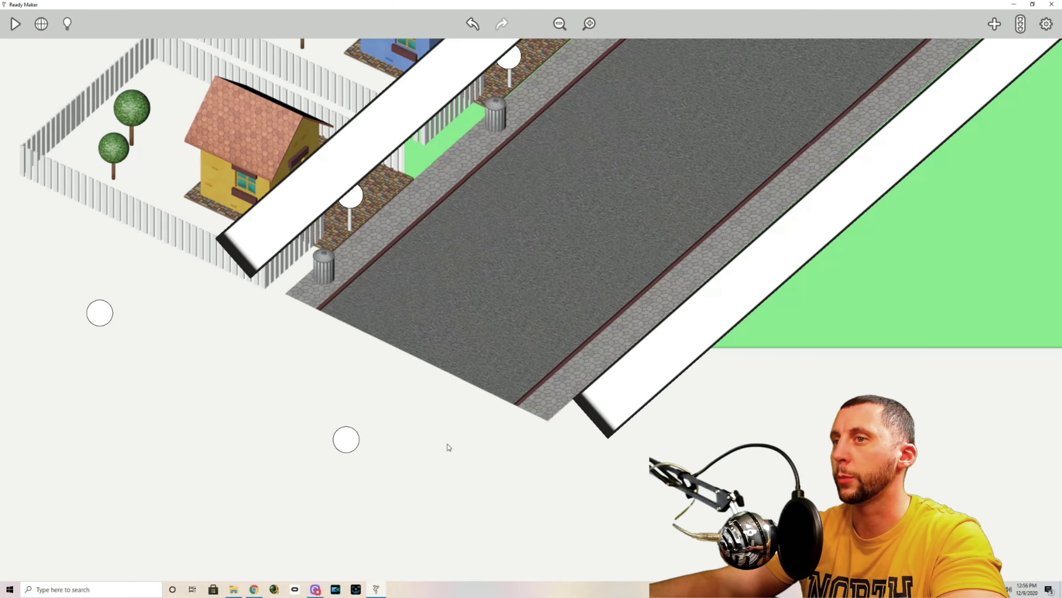
pyautogui.moveTo(434, 449); pyautogui.dragTo(466, 431)
pyautogui.moveTo(559, 393); pyautogui.dragTo(415, 481)
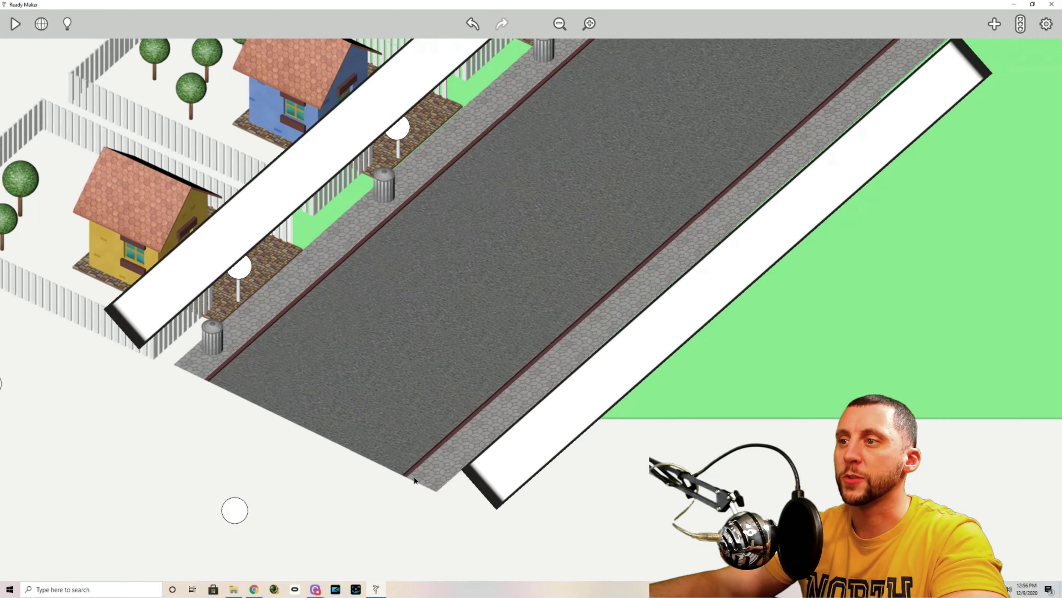
pyautogui.moveTo(874, 168); pyautogui.dragTo(473, 326)
pyautogui.moveTo(916, 199); pyautogui.dragTo(913, 360)
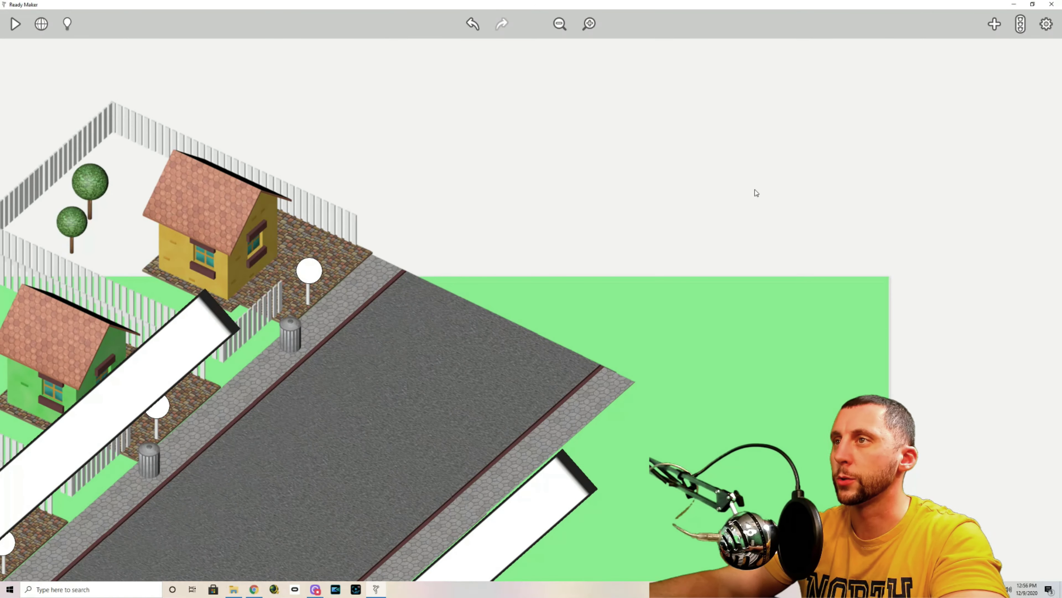
pyautogui.click(994, 25)
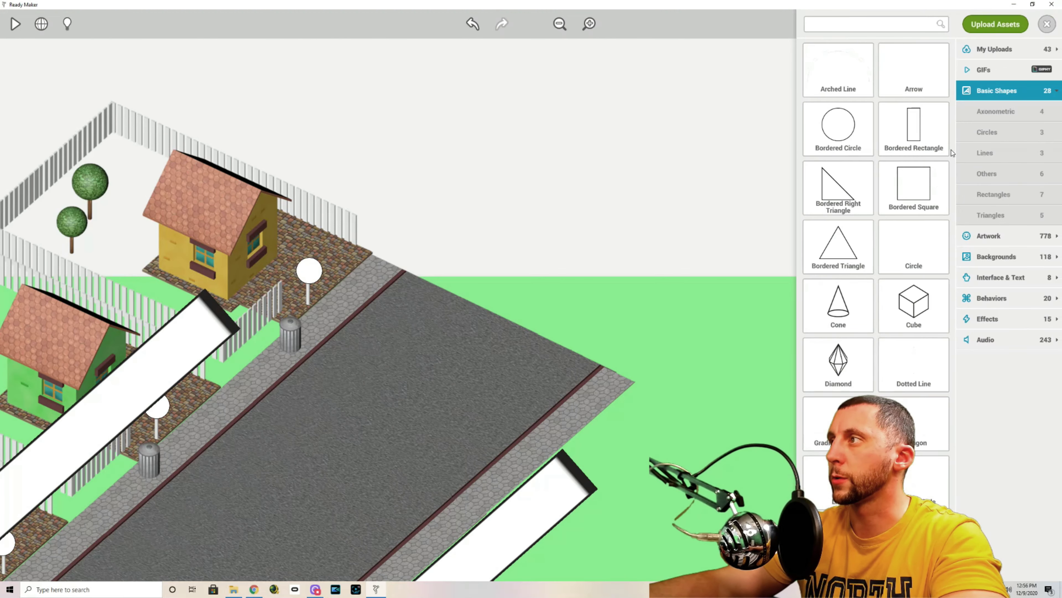
pyautogui.moveTo(837, 126); pyautogui.dragTo(467, 190)
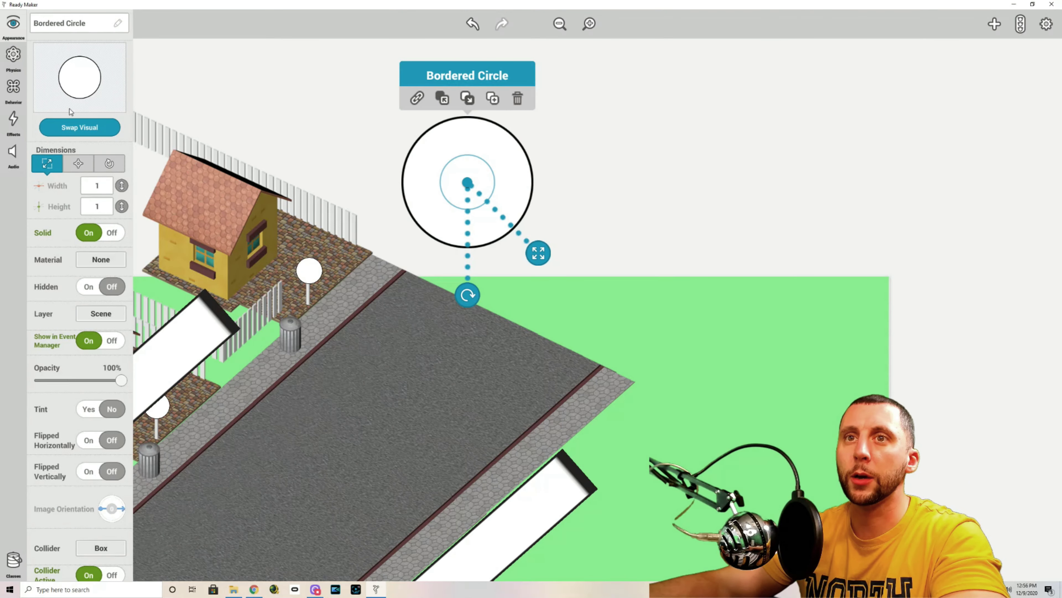
# Step: Configure the new circle as "spawn 1" with Solid off and a width and height of 0.2
pyautogui.click(75, 24)
pyautogui.write('spawn 1')
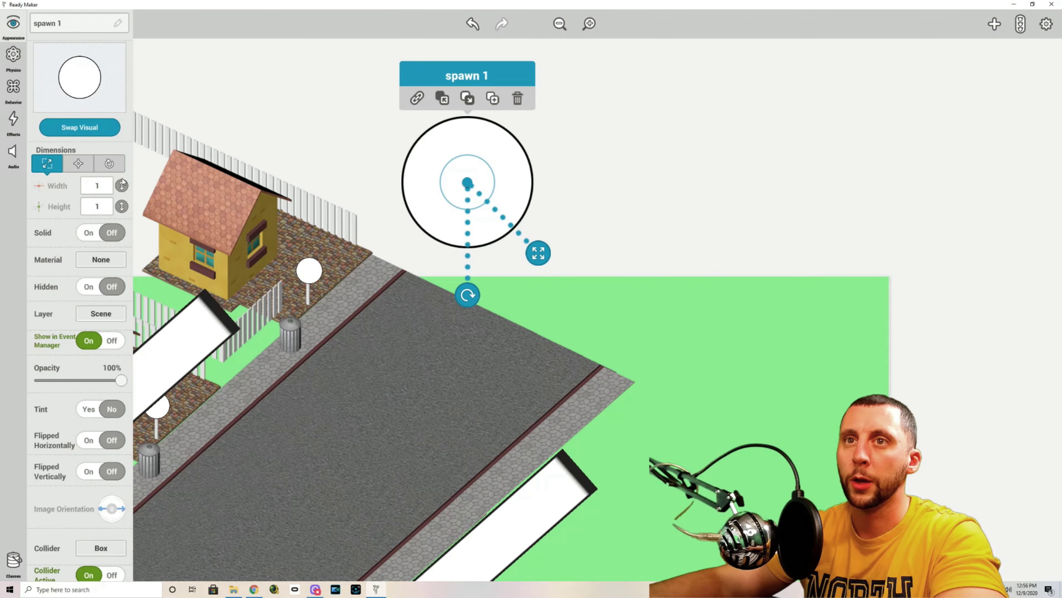
pyautogui.click(107, 186)
pyautogui.write('0.2')
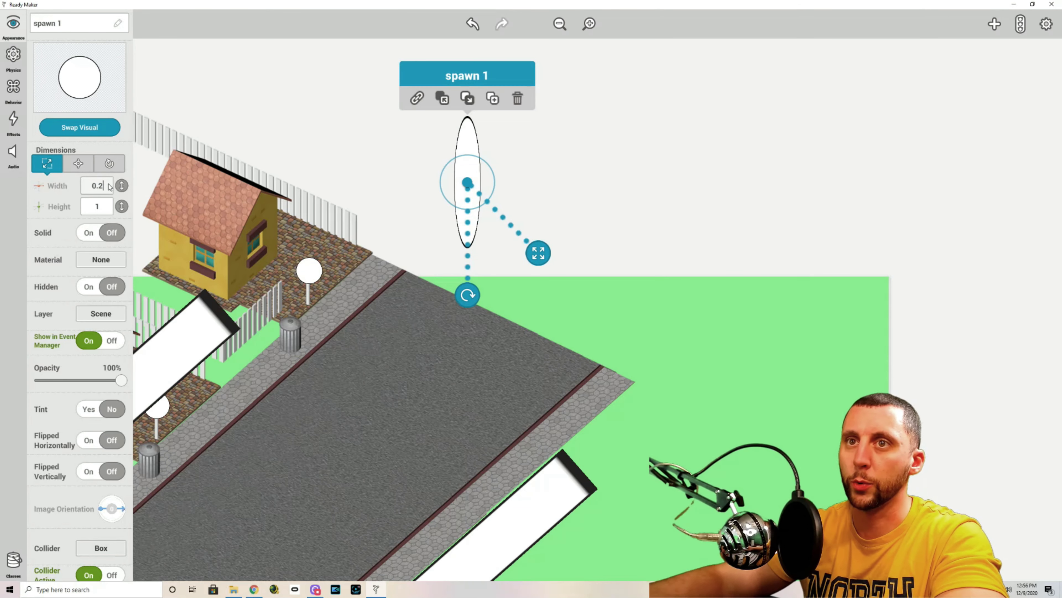
pyautogui.click(102, 207)
pyautogui.write('0.2')
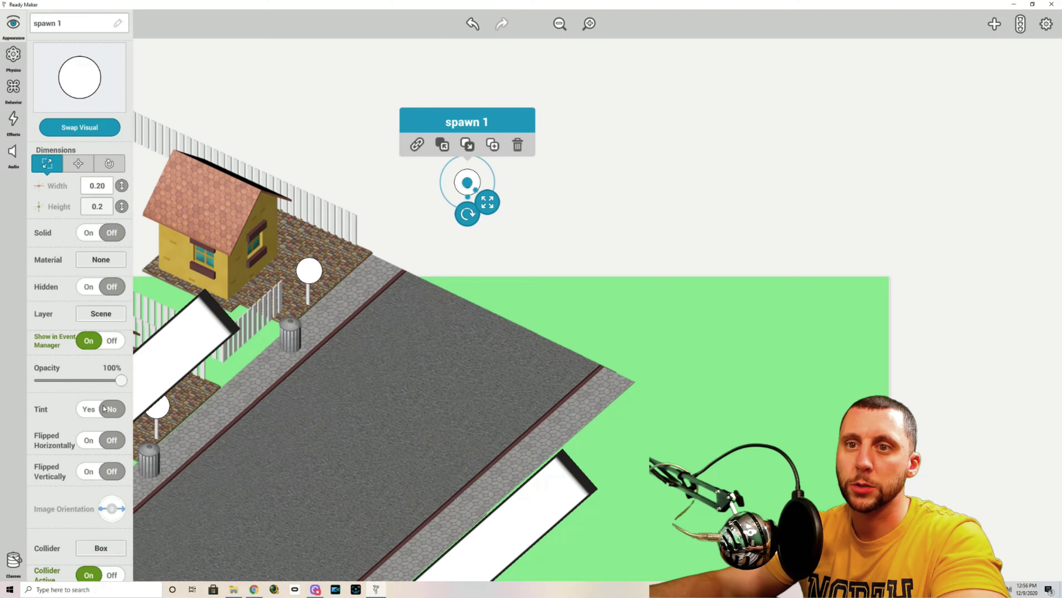
pyautogui.click(580, 197)
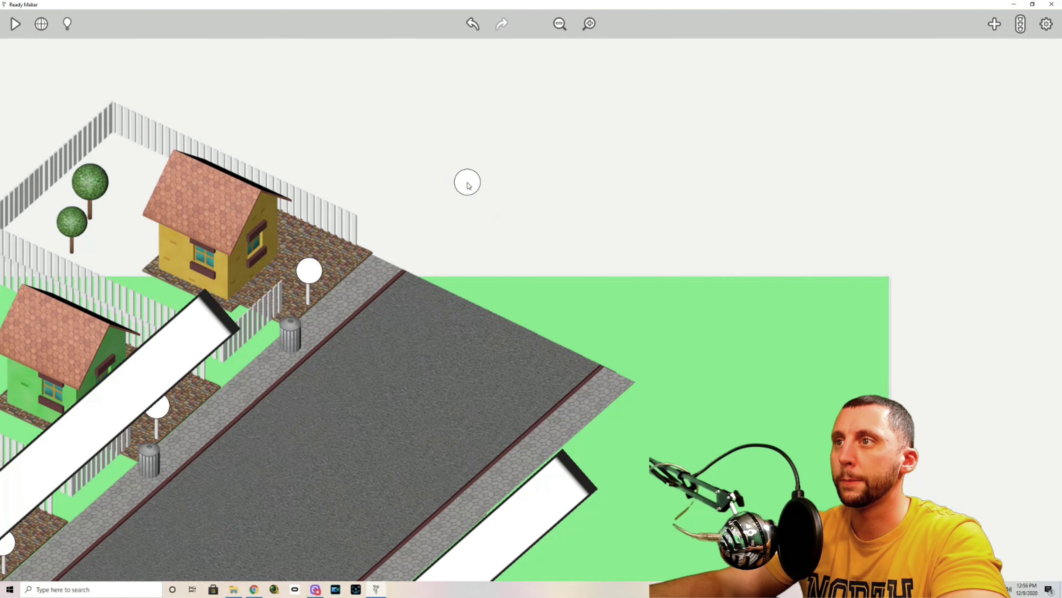
# Step: Duplicate the spawn 1 circle and place the copy beyond the road's upper end, at the edge of the green area
pyautogui.click(467, 183)
pyautogui.moveTo(467, 184); pyautogui.dragTo(474, 194)
pyautogui.click(565, 200)
pyautogui.click(478, 194)
pyautogui.click(502, 160)
pyautogui.moveTo(477, 197); pyautogui.dragTo(630, 264)
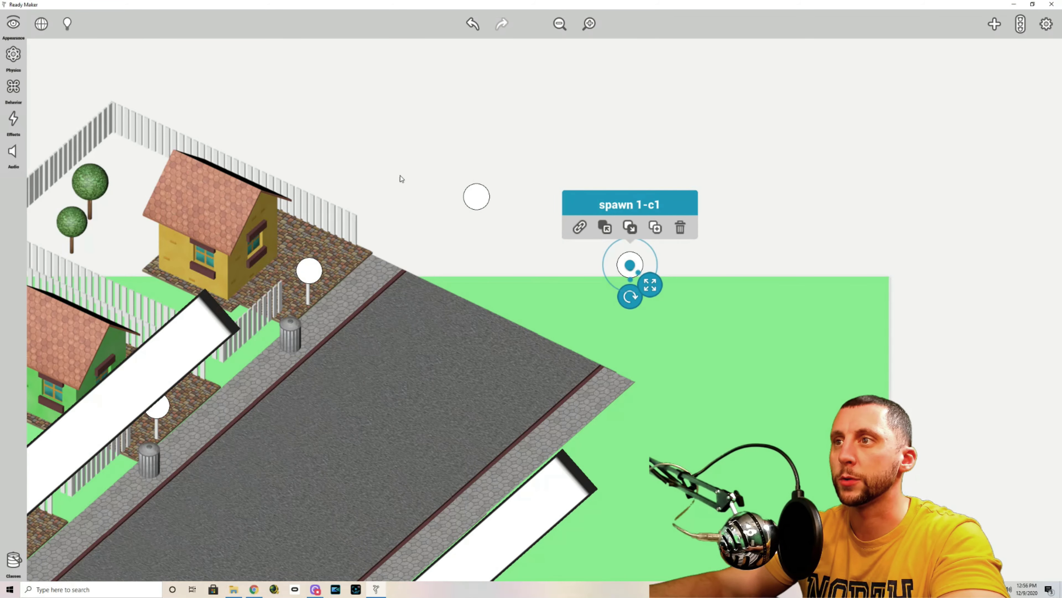
# Step: Rename the copied spawn circle "spawn 2"
pyautogui.click(13, 25)
pyautogui.click(83, 32)
pyautogui.write('spawn 2')
pyautogui.click(456, 149)
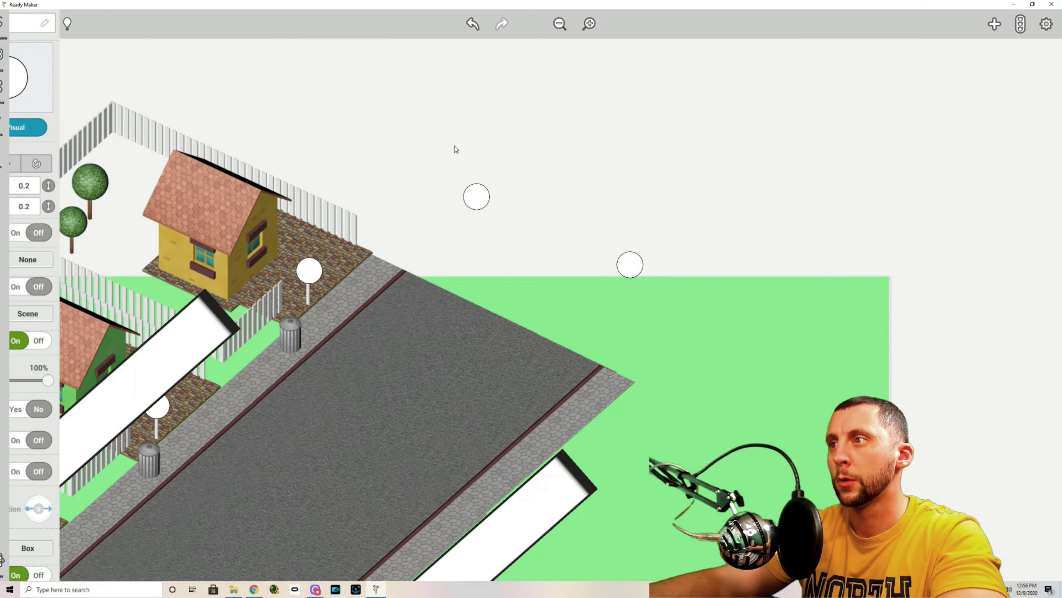
# Step: Move the spawn 1 and spawn 2 circles closer together above the upper end of the road
pyautogui.click(487, 205)
pyautogui.moveTo(478, 199); pyautogui.dragTo(504, 223)
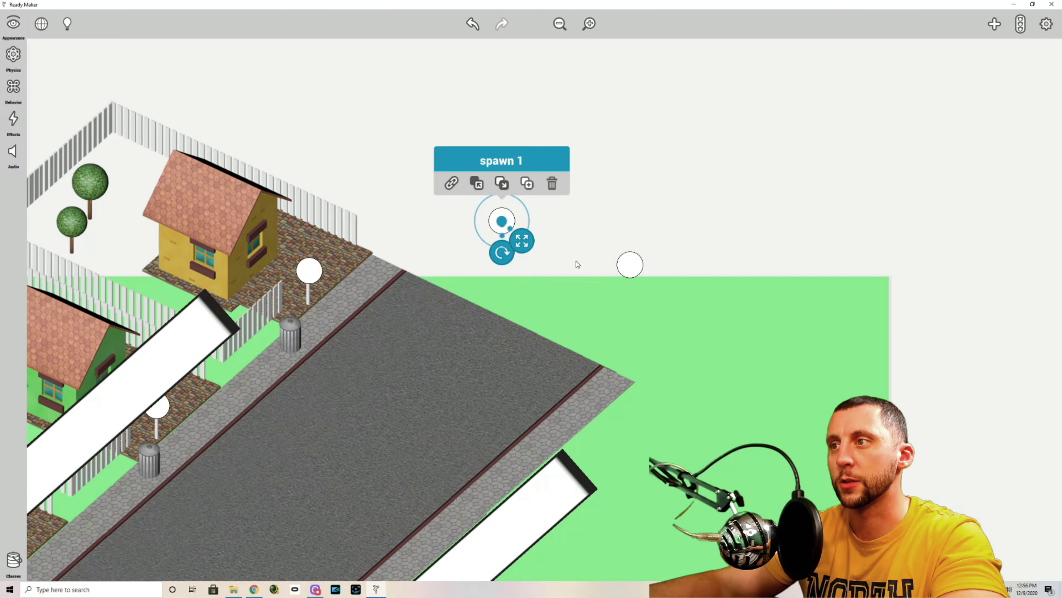
pyautogui.moveTo(632, 264); pyautogui.dragTo(606, 274)
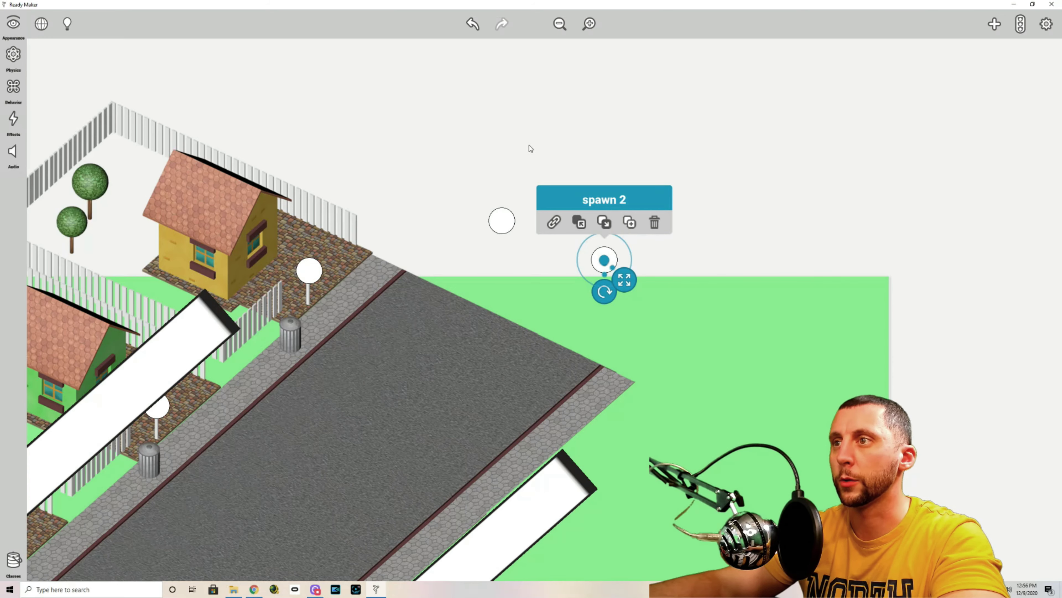
pyautogui.click(528, 135)
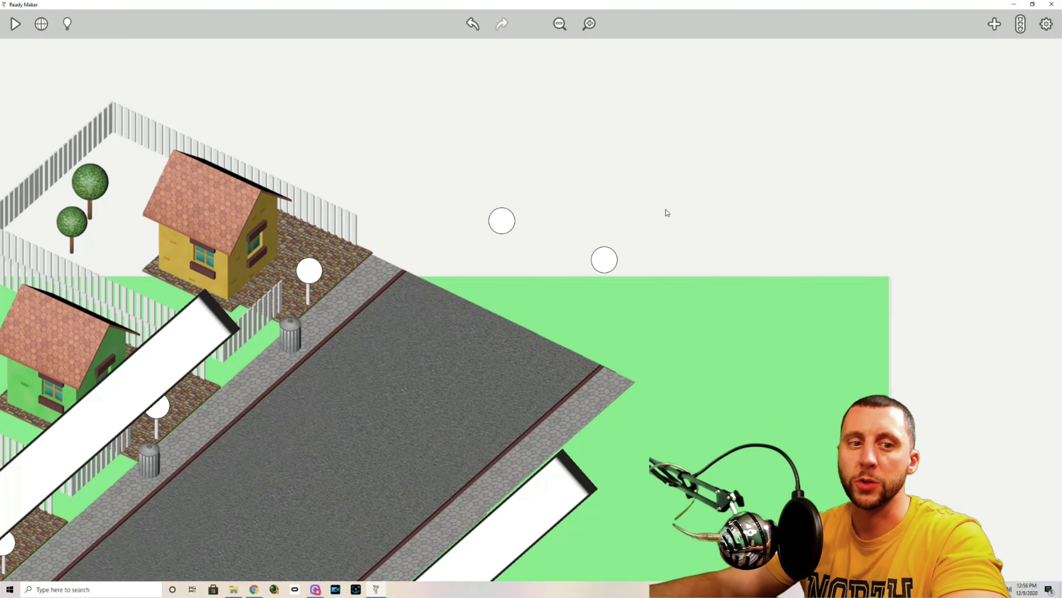
# Step: Add a Counter behavior to the spawn 1 circle
pyautogui.click(506, 220)
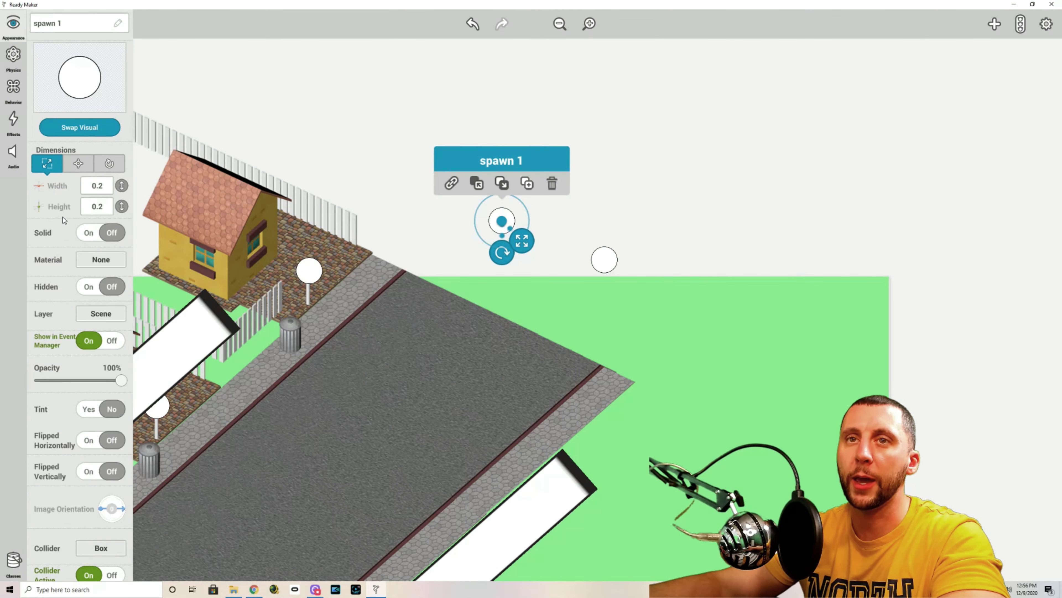
pyautogui.click(13, 88)
pyautogui.click(81, 26)
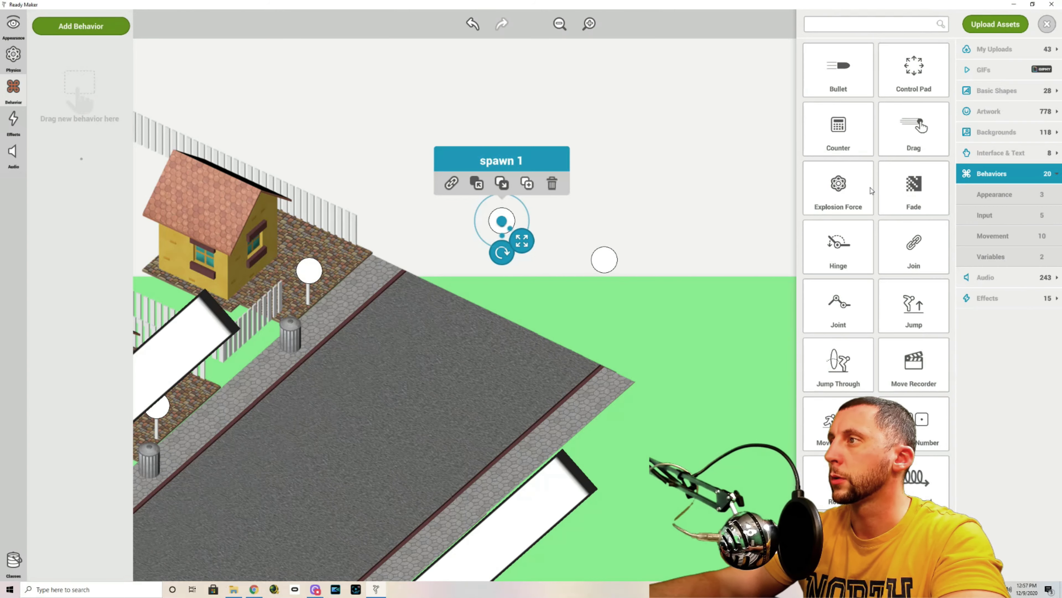
pyautogui.moveTo(839, 125); pyautogui.dragTo(113, 108)
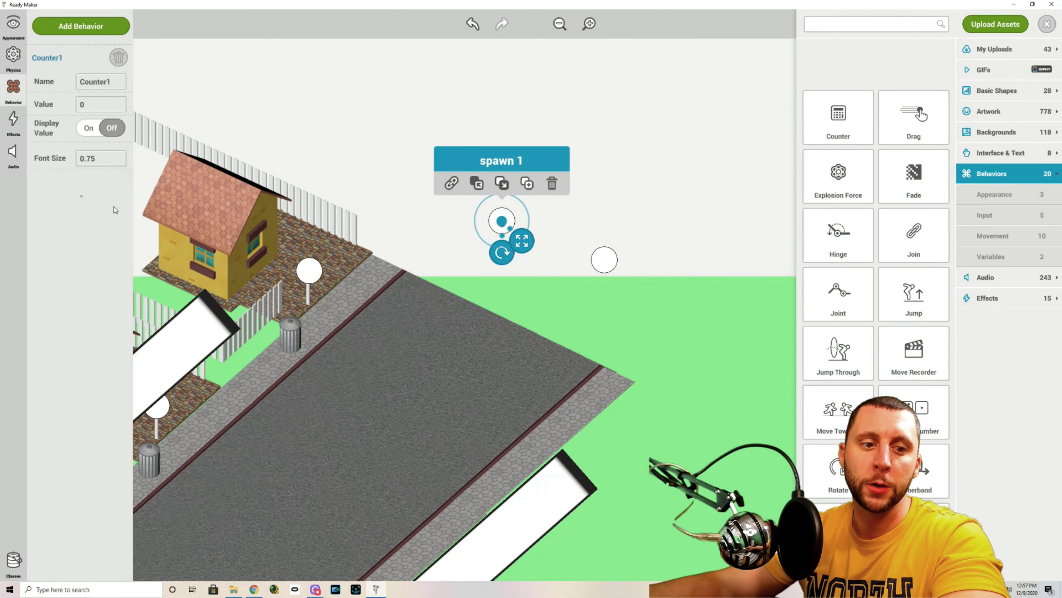
# Step: Add a second behavior to spawn 1 in addition to its Counter
pyautogui.click(102, 28)
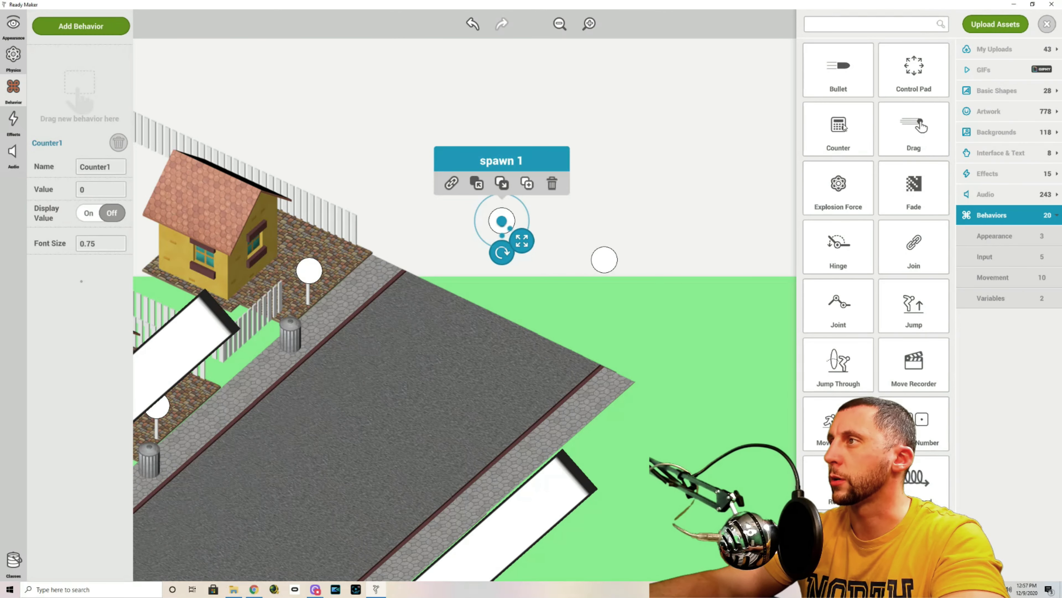
pyautogui.scroll(-2, 854, 201)
pyautogui.moveTo(914, 374); pyautogui.dragTo(79, 92)
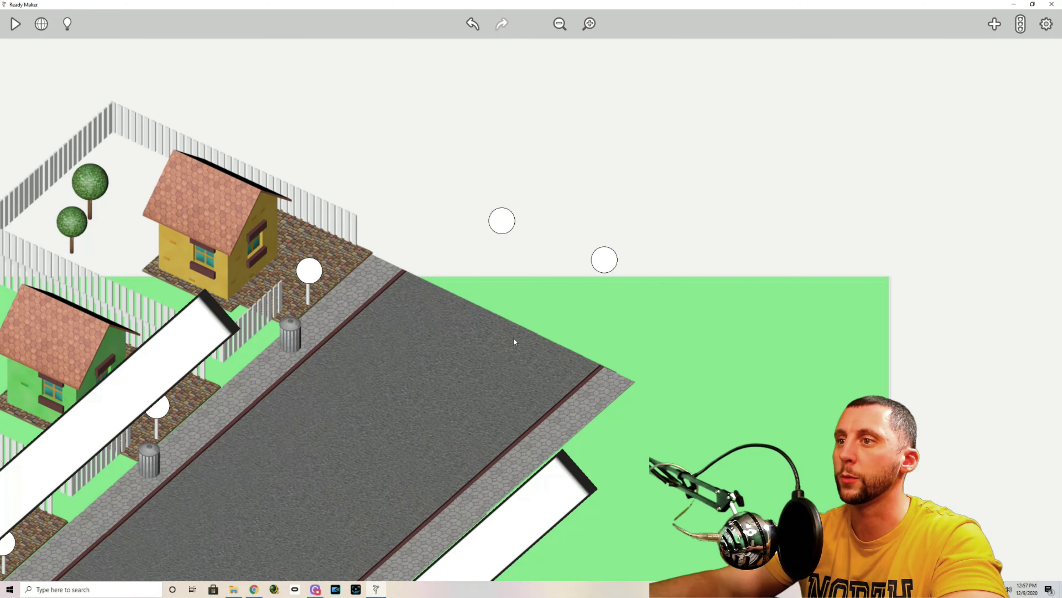
# Step: Add a Line basic shape to the scene above the two spawn circles
pyautogui.click(995, 24)
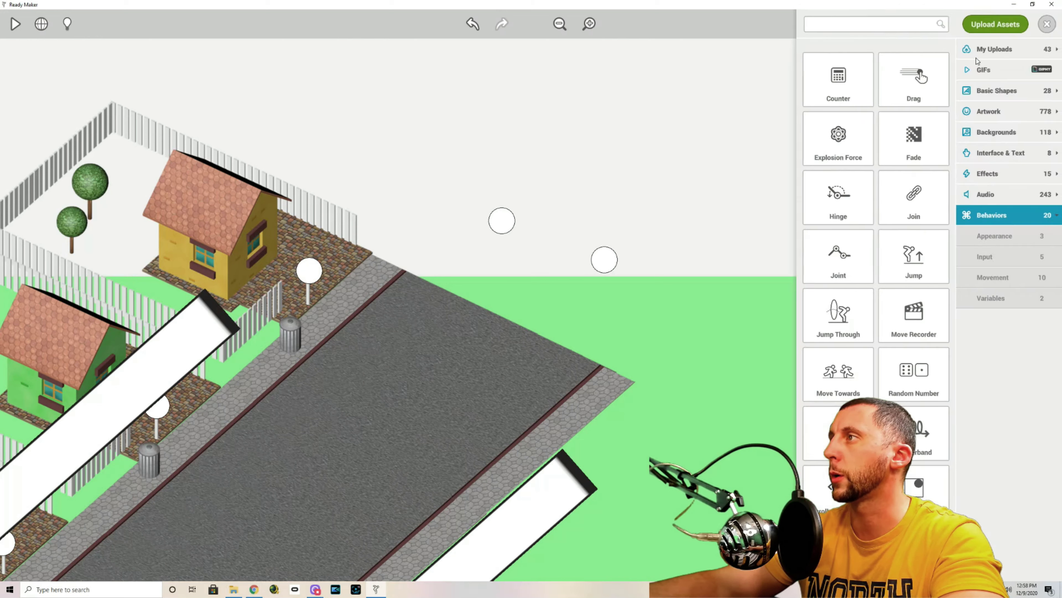
pyautogui.click(993, 93)
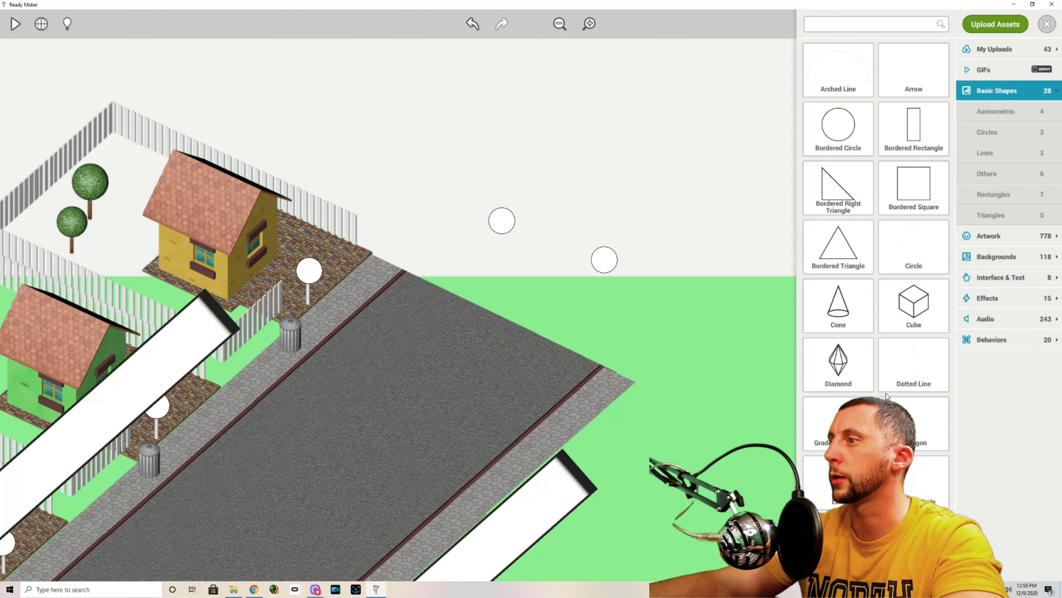
pyautogui.moveTo(838, 481); pyautogui.dragTo(537, 147)
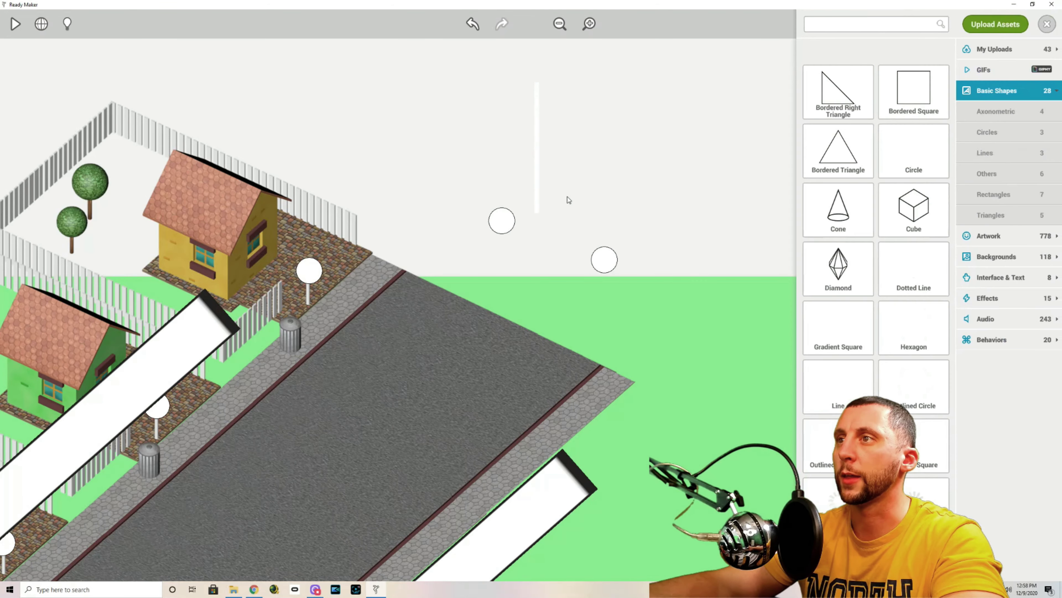
# Step: Rename the new line "start of movement"
pyautogui.click(538, 163)
pyautogui.click(12, 25)
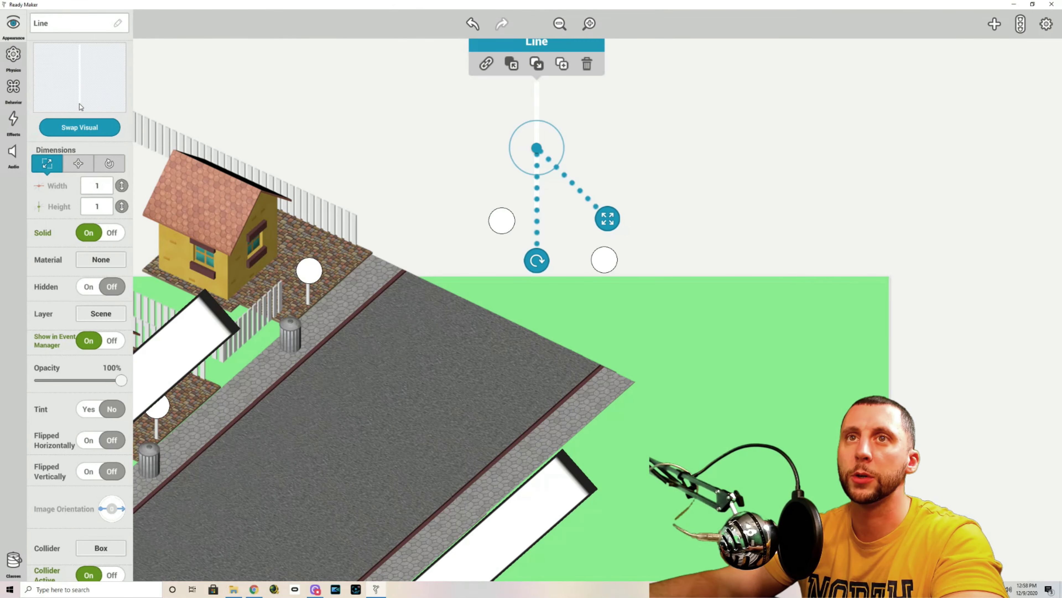
pyautogui.click(75, 23)
pyautogui.write('start of movement')
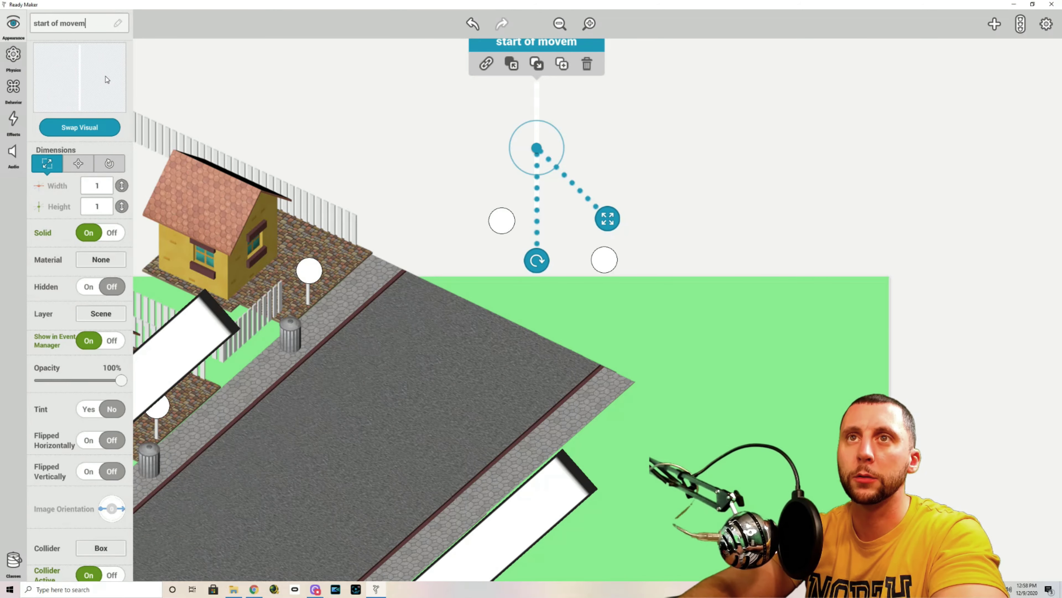
# Step: Make the start of movement line non-solid and set its rotation to 90
pyautogui.click(111, 232)
pyautogui.click(109, 163)
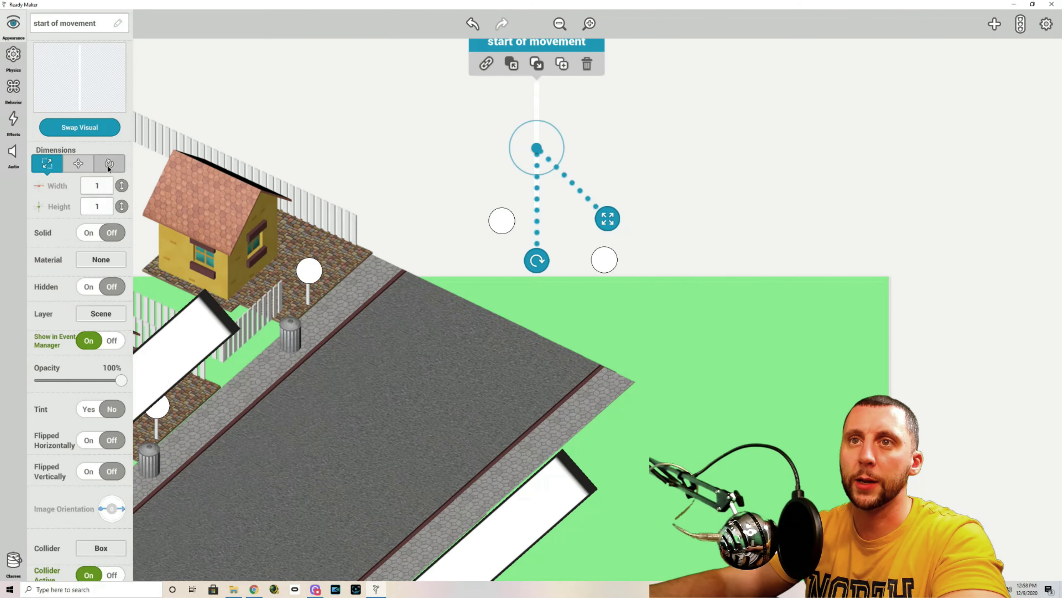
pyautogui.click(100, 185)
pyautogui.write('90')
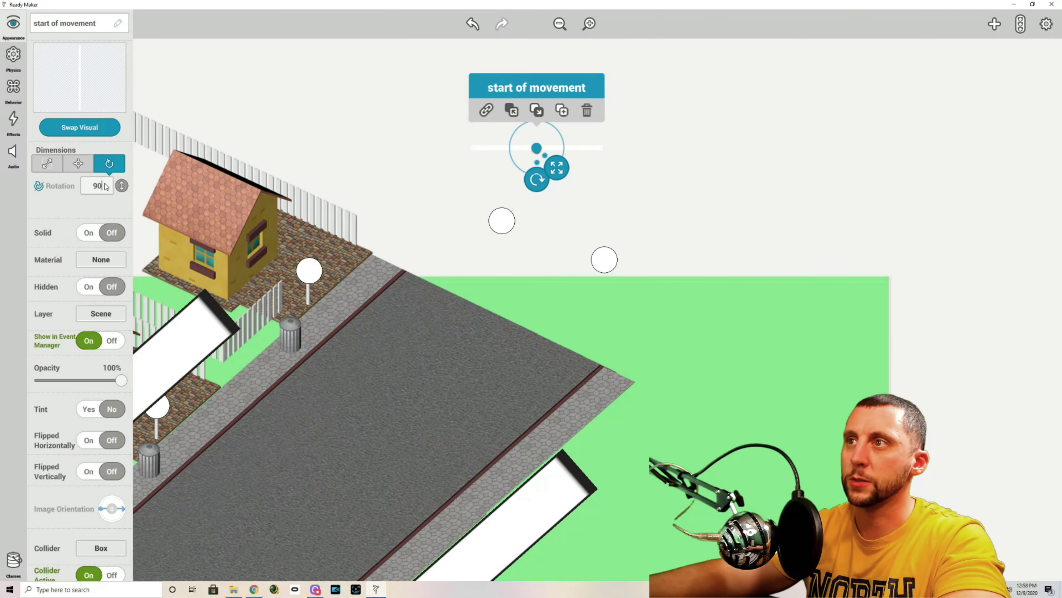
pyautogui.click(361, 141)
# Step: Move the start of movement line down to just above the spawn circles
pyautogui.click(536, 152)
pyautogui.moveTo(535, 152); pyautogui.dragTo(554, 189)
pyautogui.click(711, 196)
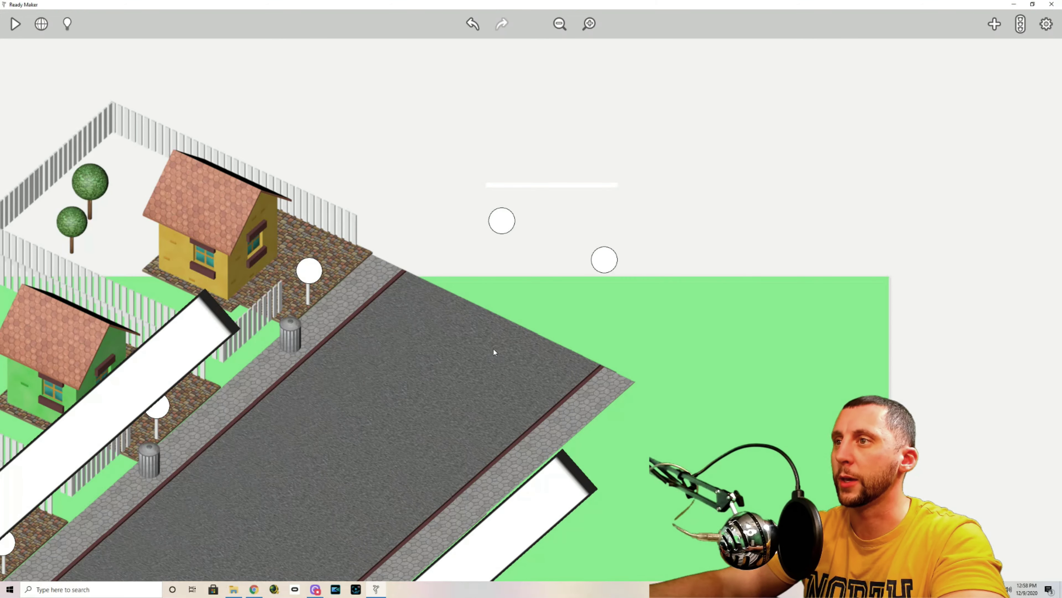
# Step: Search the uploaded assets for "paper" and place the paperboy-auto-blue car above the start of movement line
pyautogui.moveTo(729, 173); pyautogui.dragTo(719, 197)
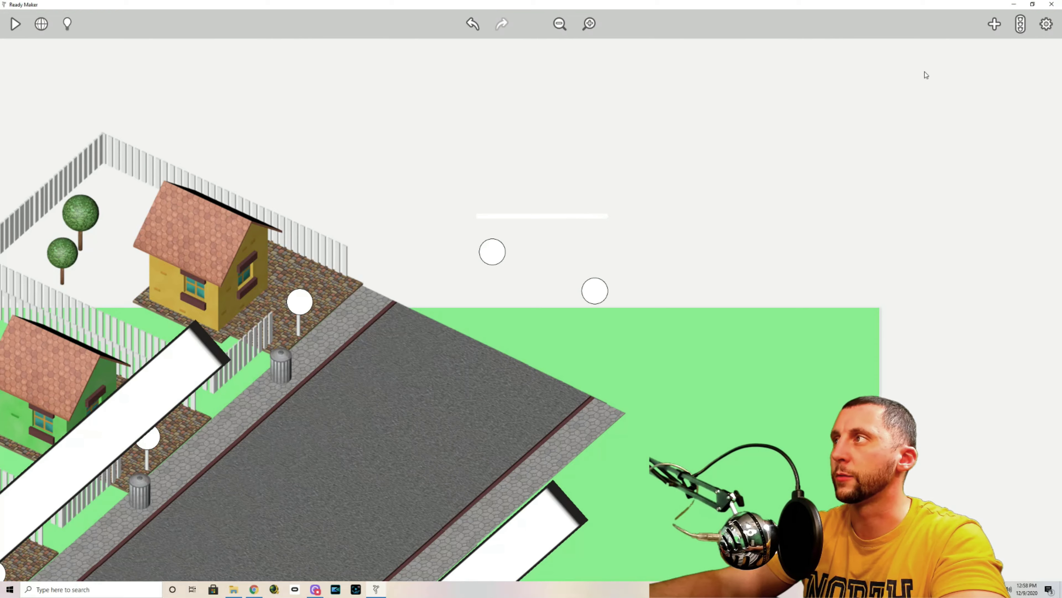
pyautogui.click(1002, 24)
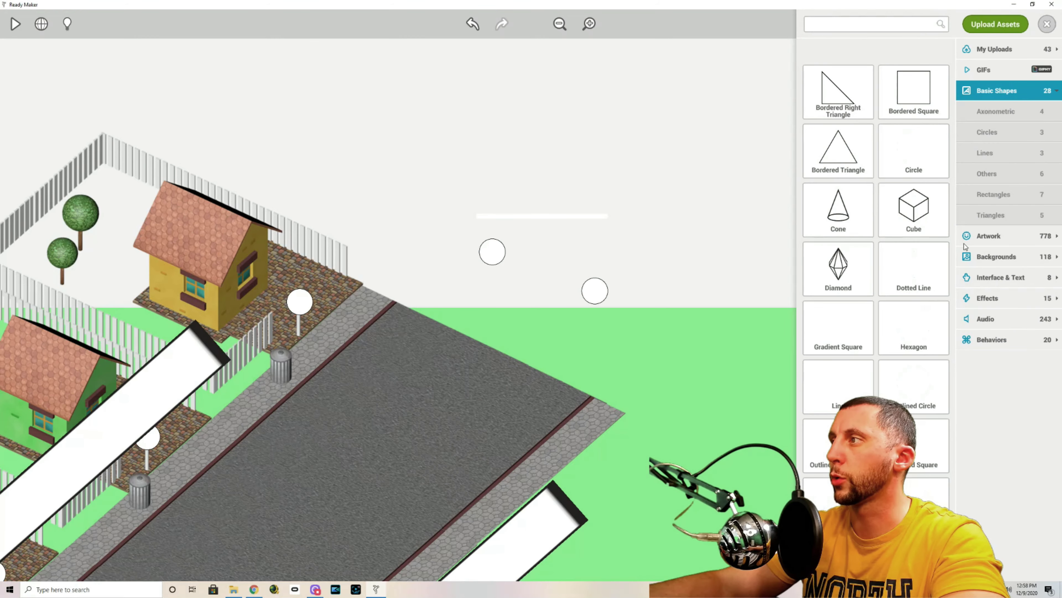
pyautogui.click(984, 70)
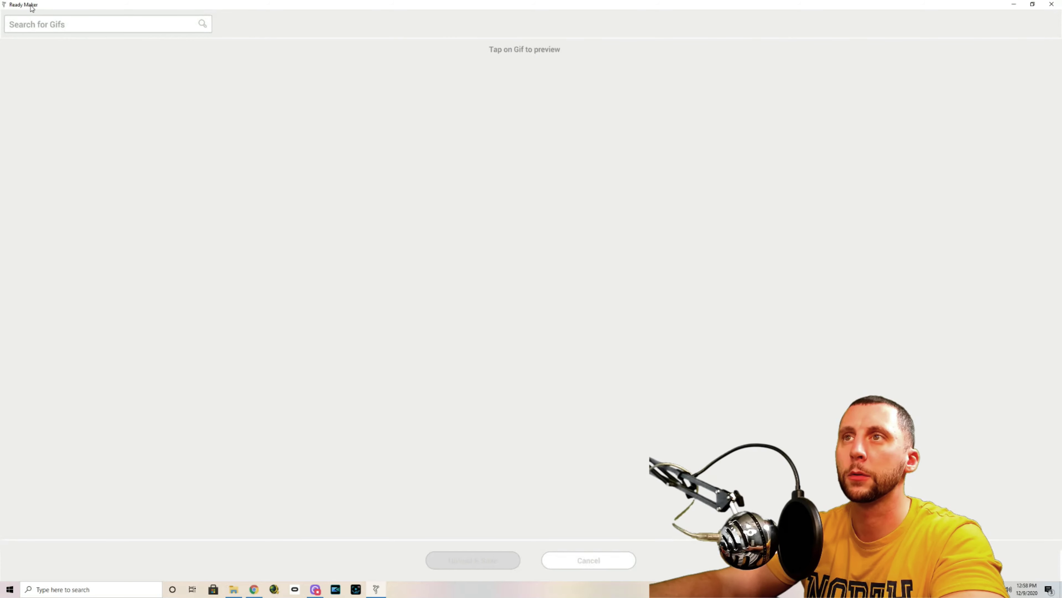
pyautogui.click(580, 560)
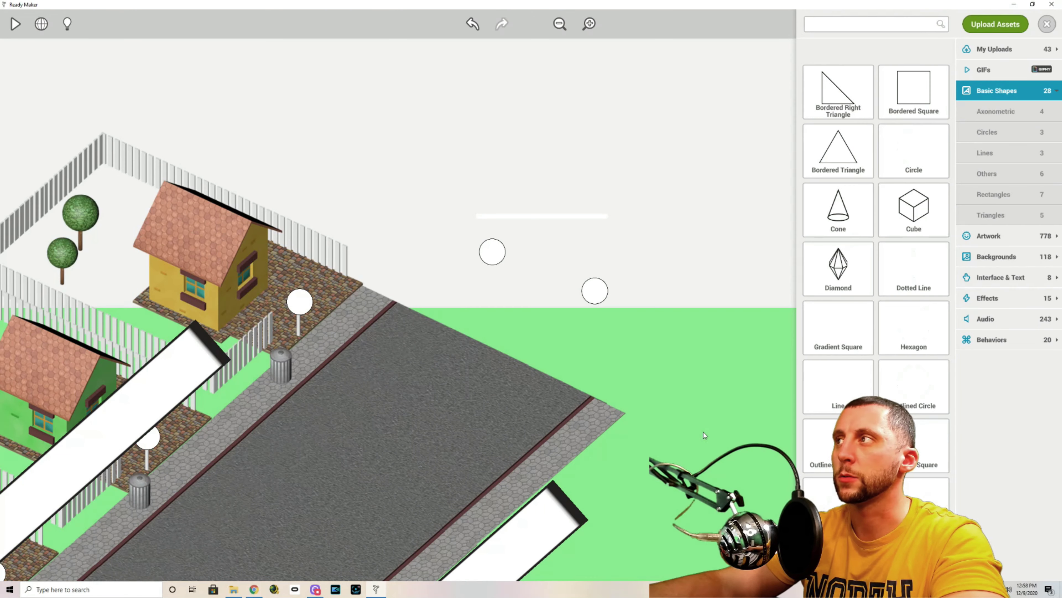
pyautogui.click(1016, 49)
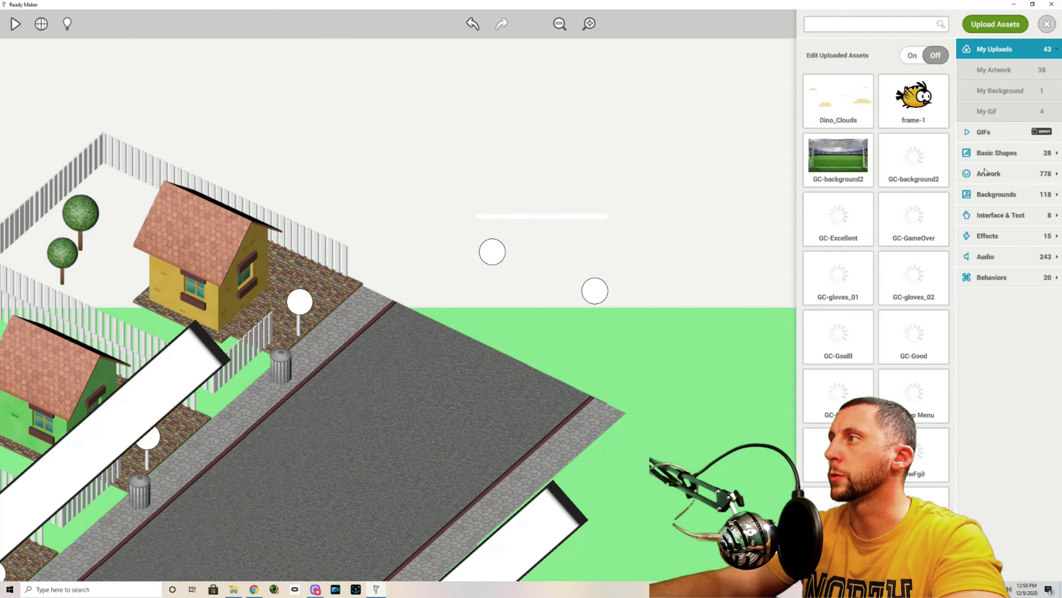
pyautogui.write('paper')
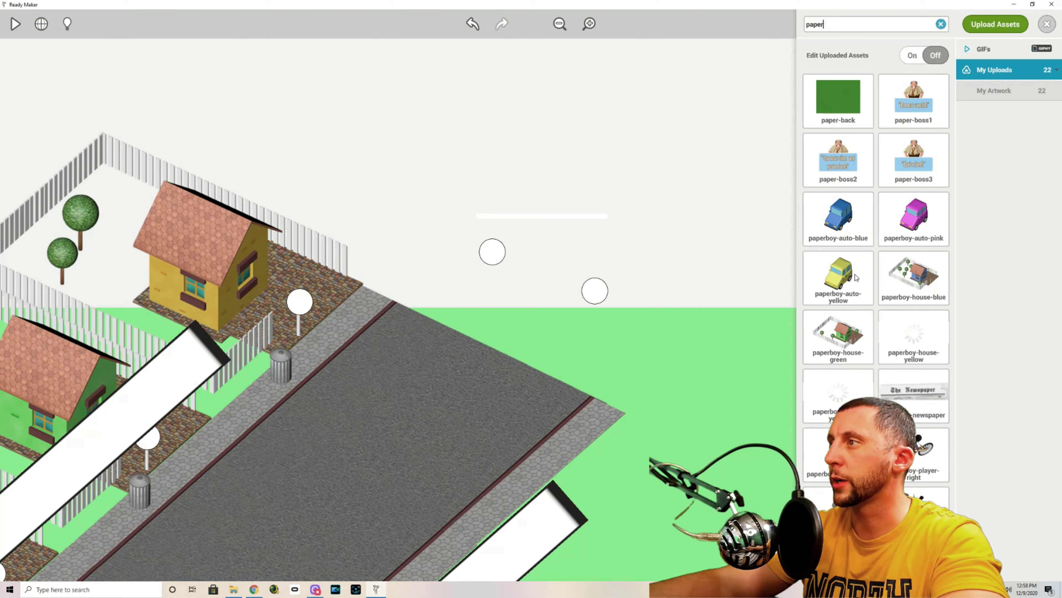
pyautogui.moveTo(840, 215); pyautogui.dragTo(536, 184)
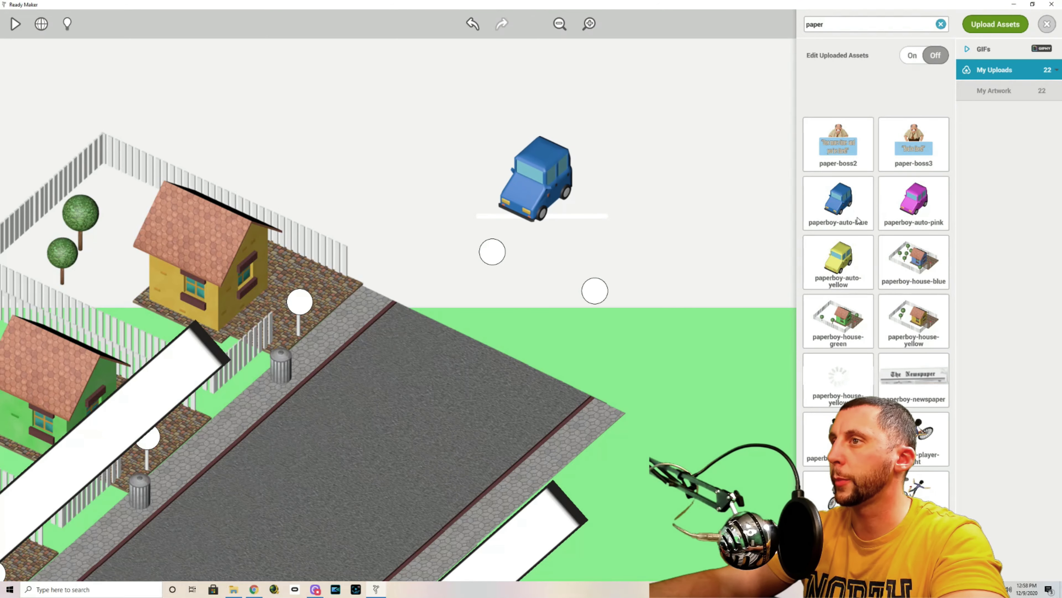
# Step: Rename the blue car "car 1" and turn off its Solid property
pyautogui.click(536, 158)
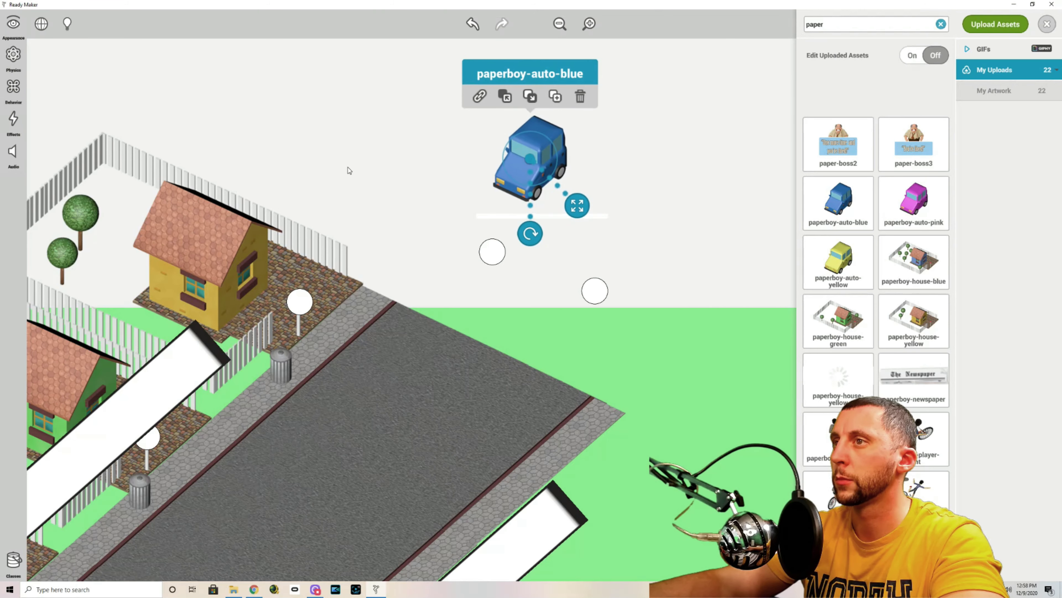
pyautogui.click(13, 28)
pyautogui.click(94, 30)
pyautogui.write('car 12')
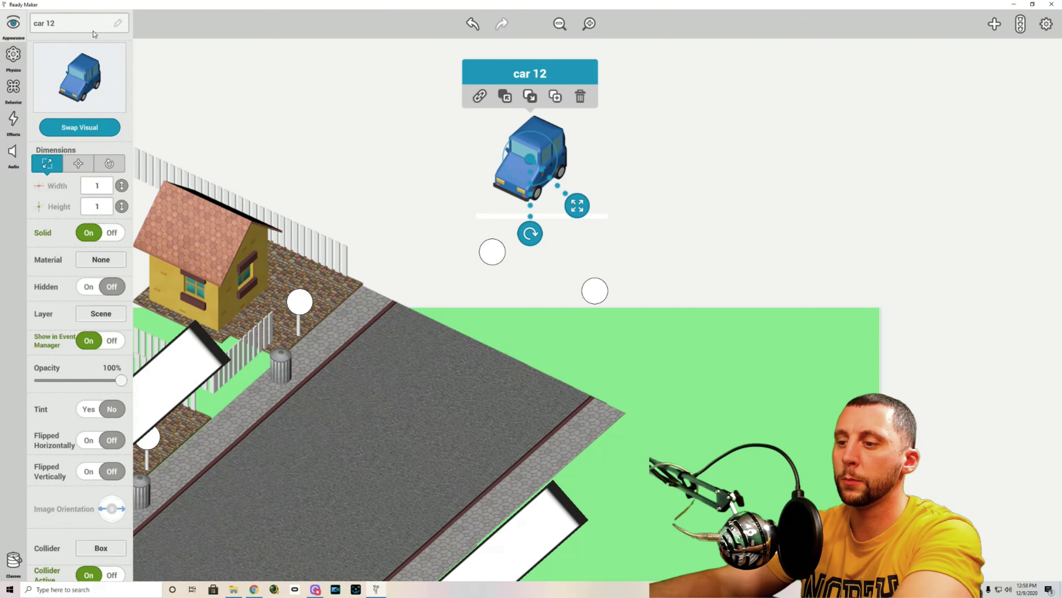
pyautogui.press('BackSpace')
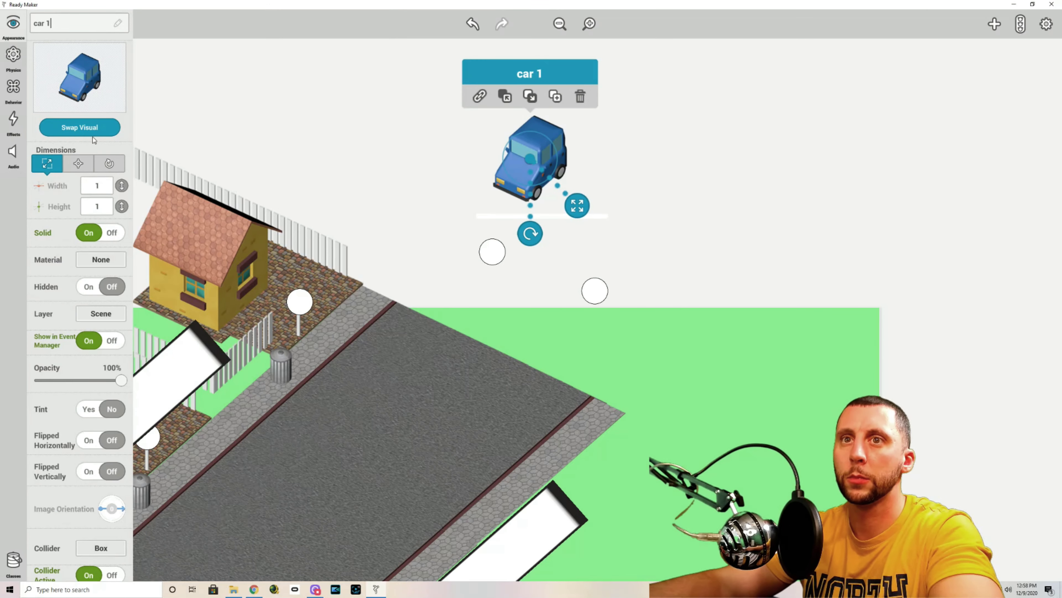
pyautogui.click(122, 232)
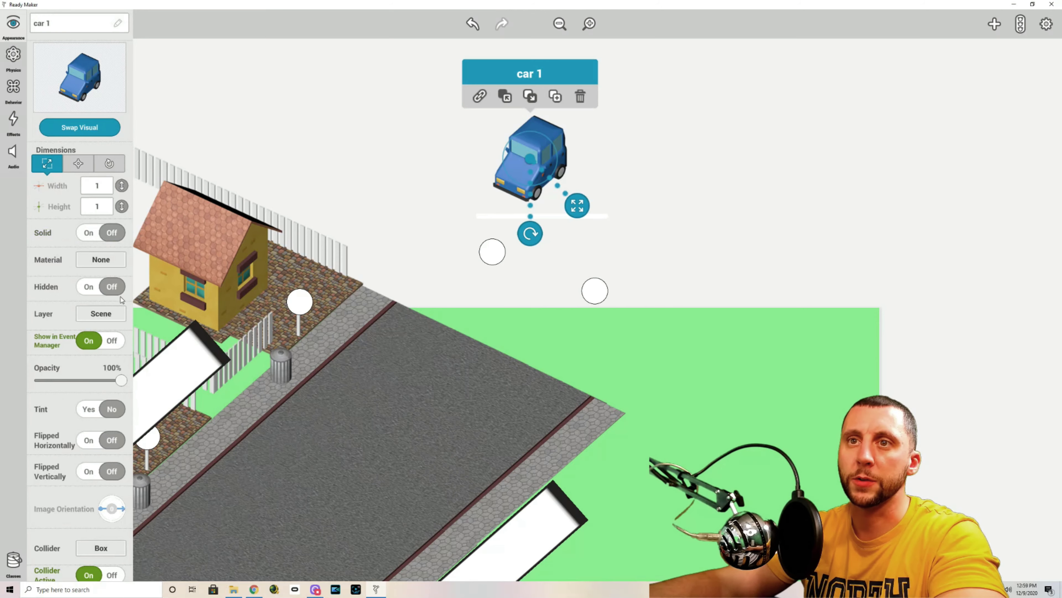
pyautogui.click(404, 158)
# Step: Place the paperboy-auto-yellow asset beside car 1 and rename it "car 2"
pyautogui.click(995, 24)
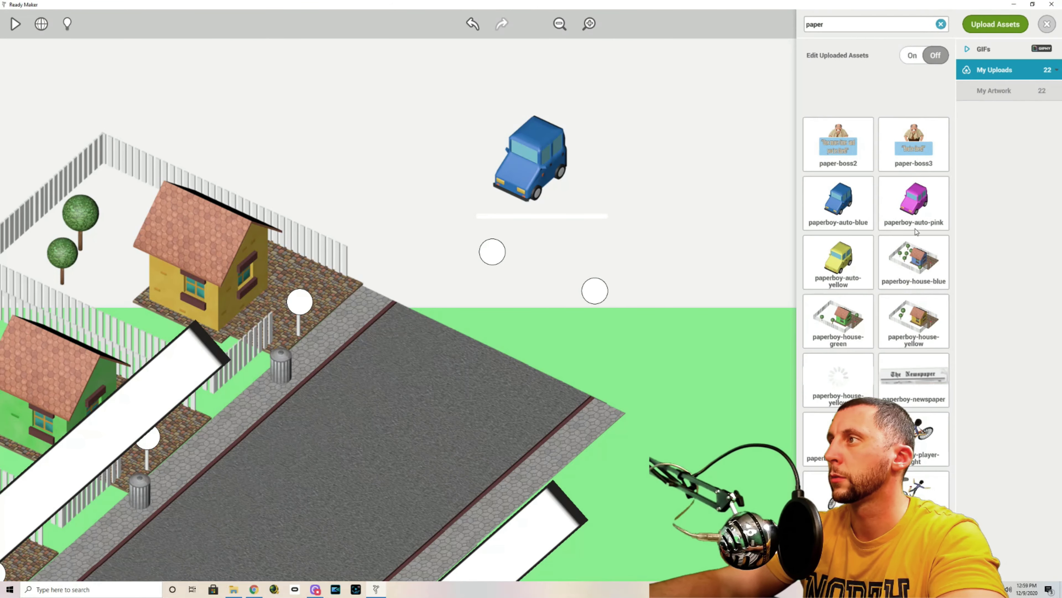
pyautogui.moveTo(832, 266); pyautogui.dragTo(652, 171)
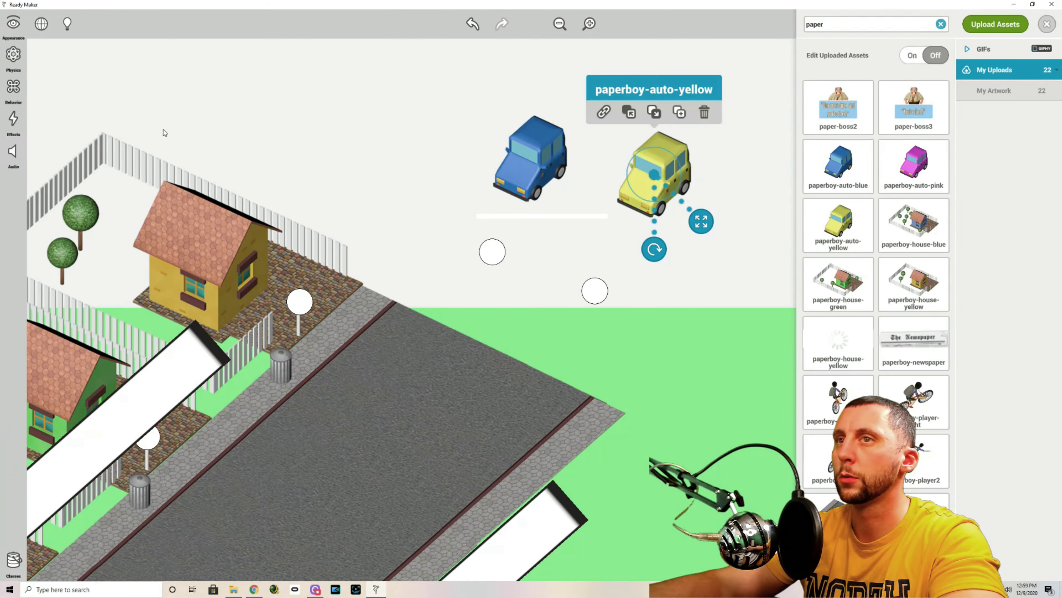
pyautogui.click(25, 42)
pyautogui.click(62, 33)
pyautogui.write('car 2')
# Step: Turn off the Solid property of car 2
pyautogui.click(110, 230)
pyautogui.click(112, 232)
pyautogui.click(112, 232)
pyautogui.click(529, 145)
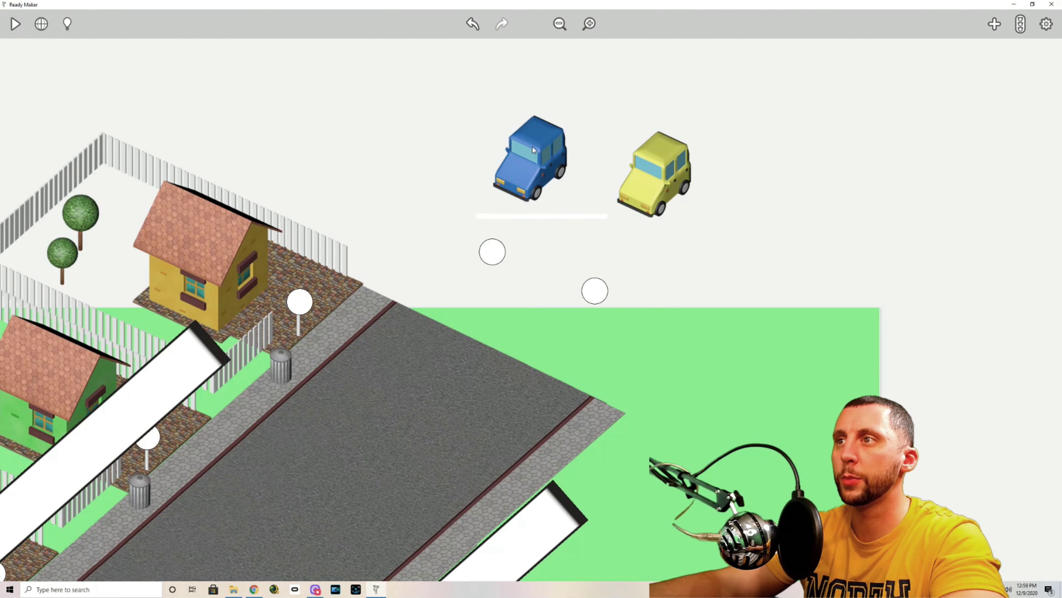
# Step: Start a new object class for car 1 and enter "obstacles" as its name
pyautogui.click(529, 147)
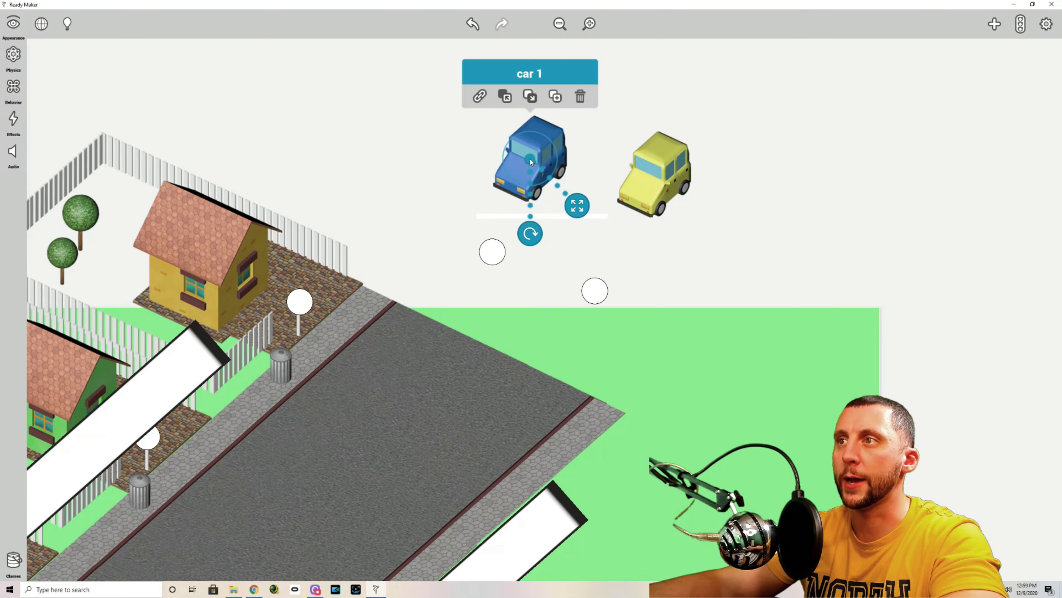
pyautogui.click(14, 561)
pyautogui.click(75, 30)
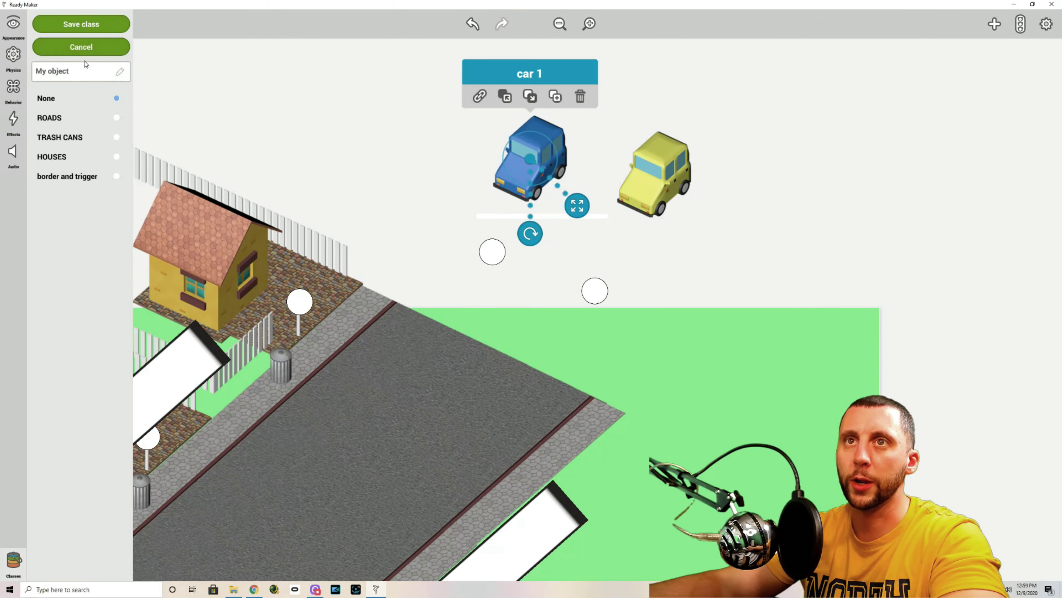
pyautogui.click(84, 70)
pyautogui.write('obstac')
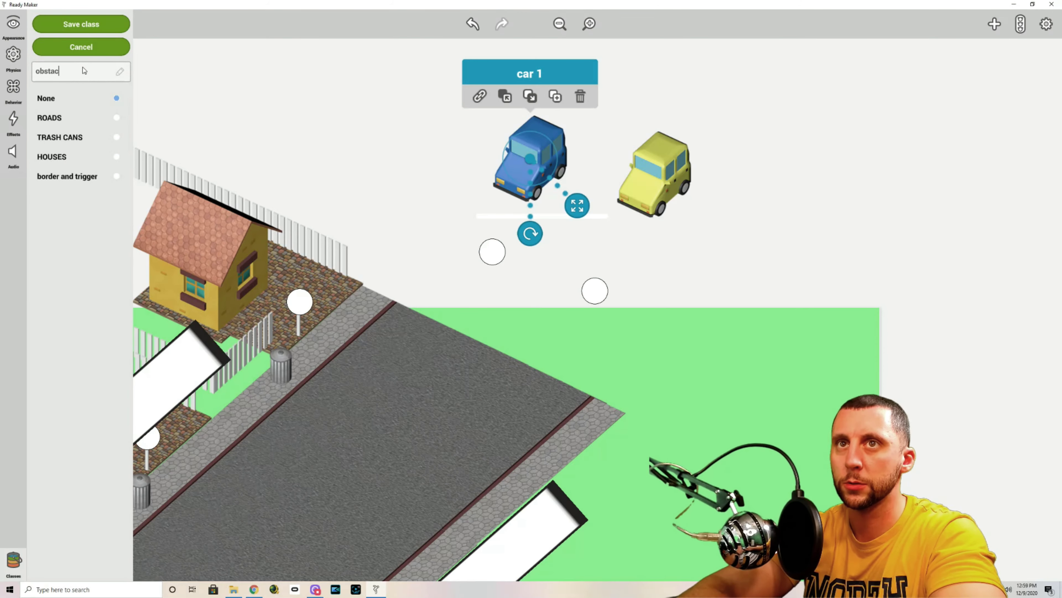
pyautogui.write('les')
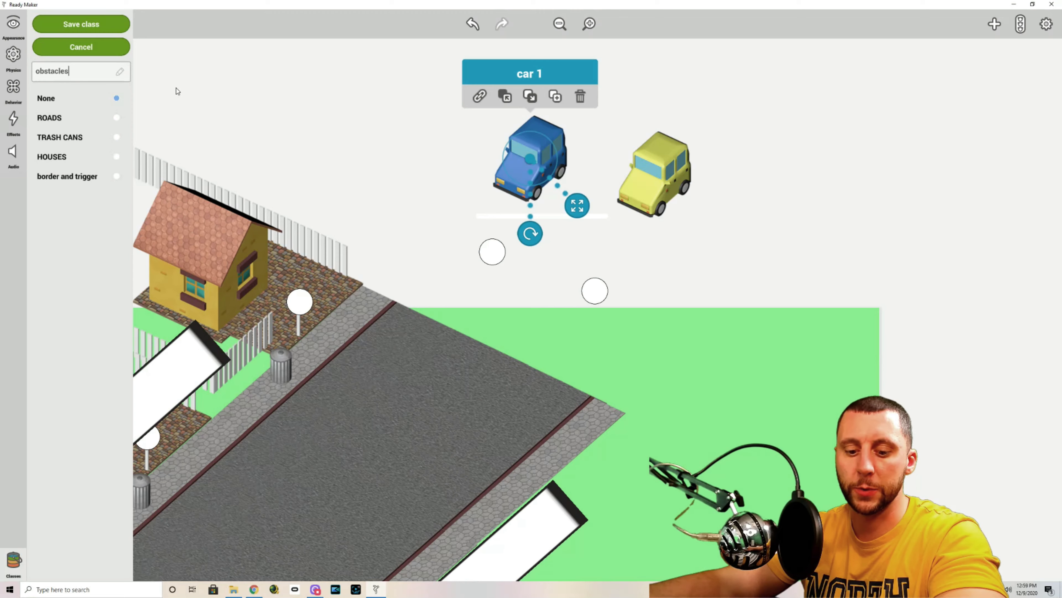
pyautogui.click(408, 142)
# Step: Move car 2 up slightly to line it up with car 1 and check its appearance settings
pyautogui.click(678, 192)
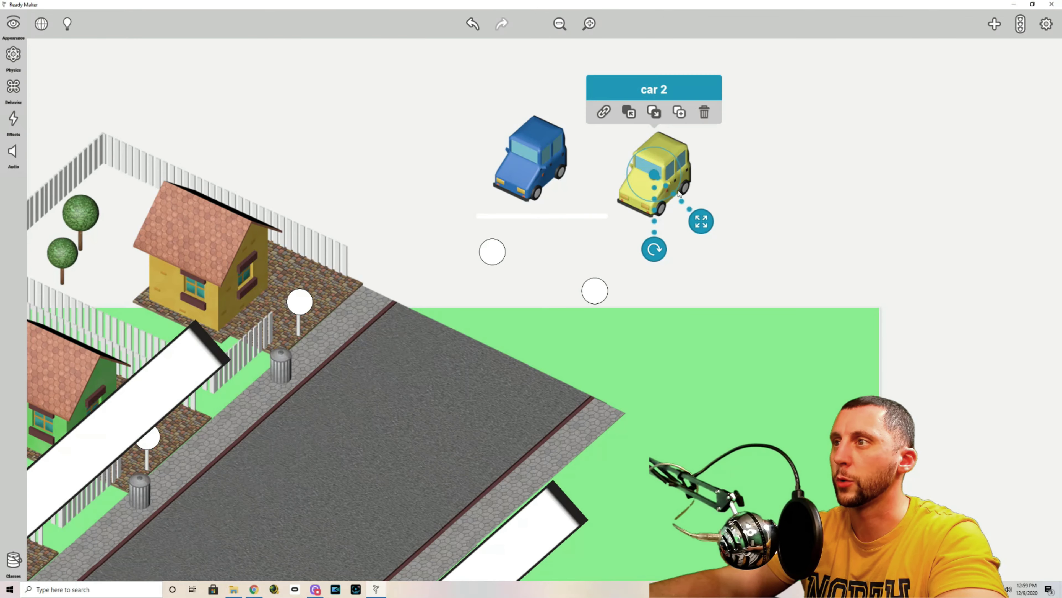
pyautogui.moveTo(655, 176); pyautogui.dragTo(655, 165)
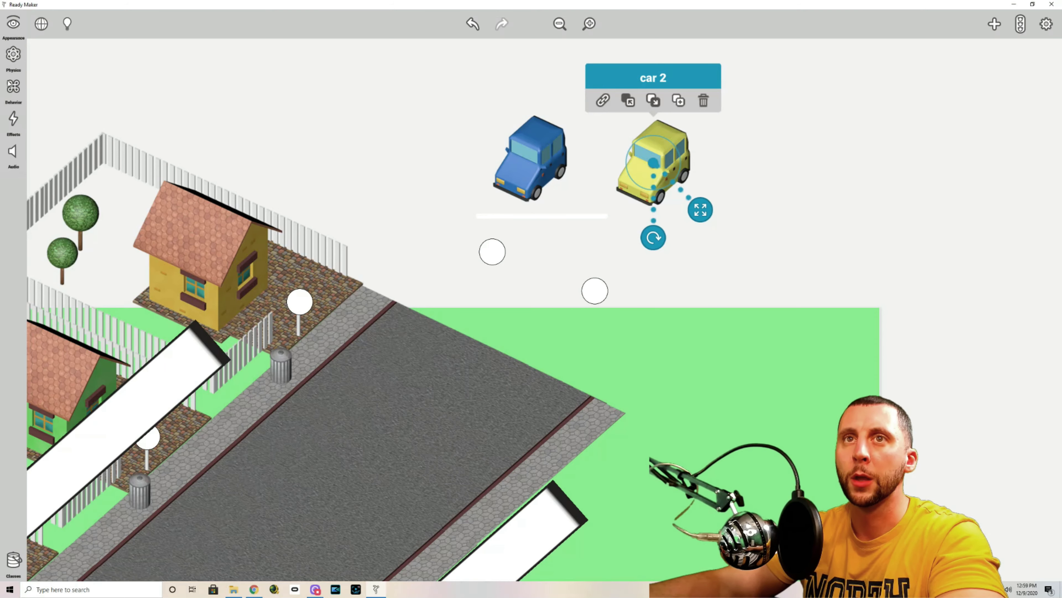
pyautogui.click(12, 26)
pyautogui.click(251, 115)
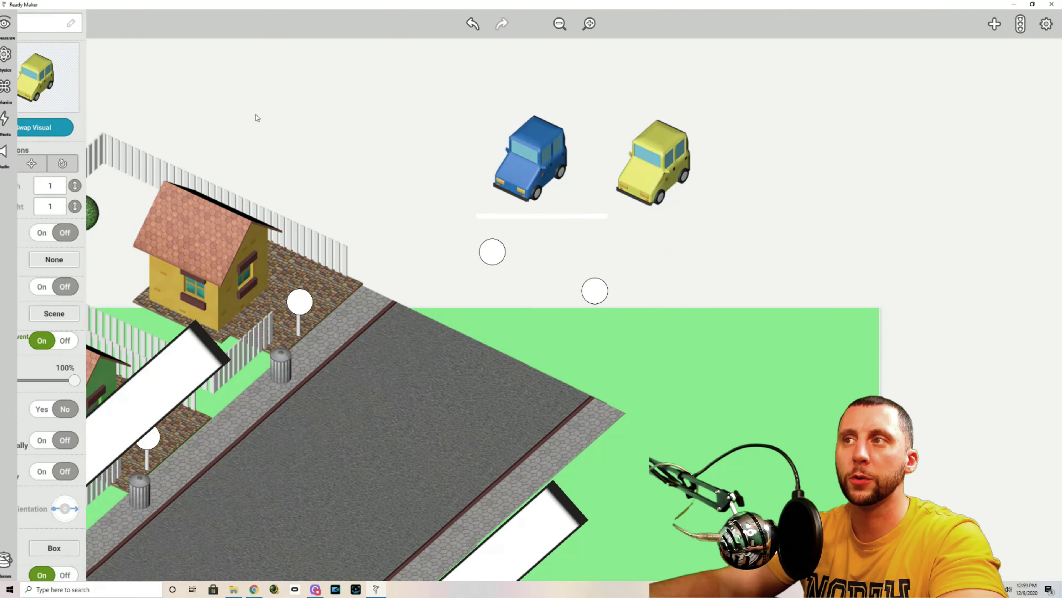
# Step: Save the new "obstacles" class from car 1
pyautogui.click(646, 170)
pyautogui.click(13, 560)
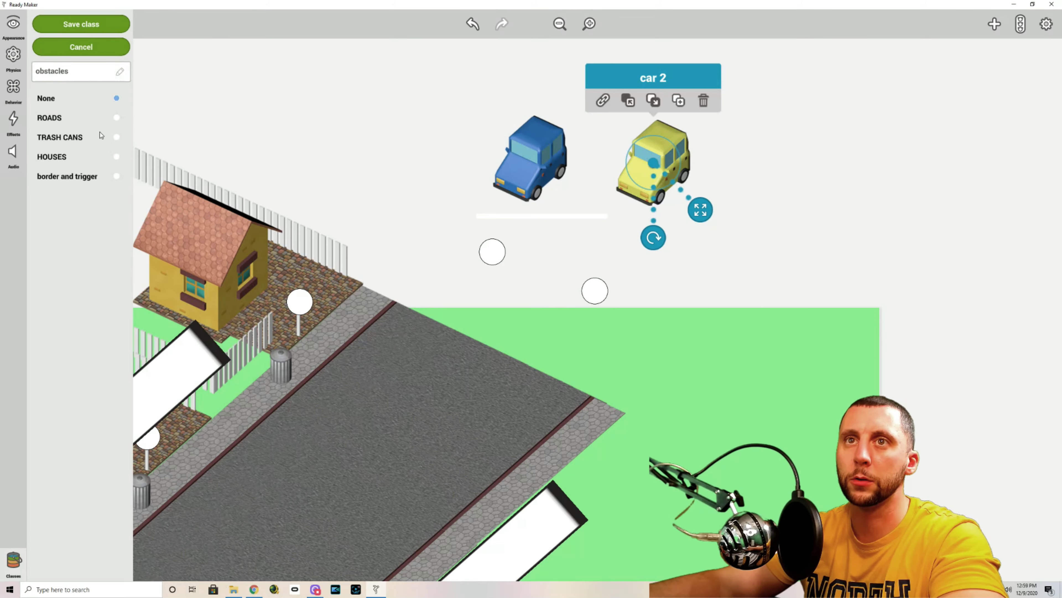
pyautogui.click(537, 168)
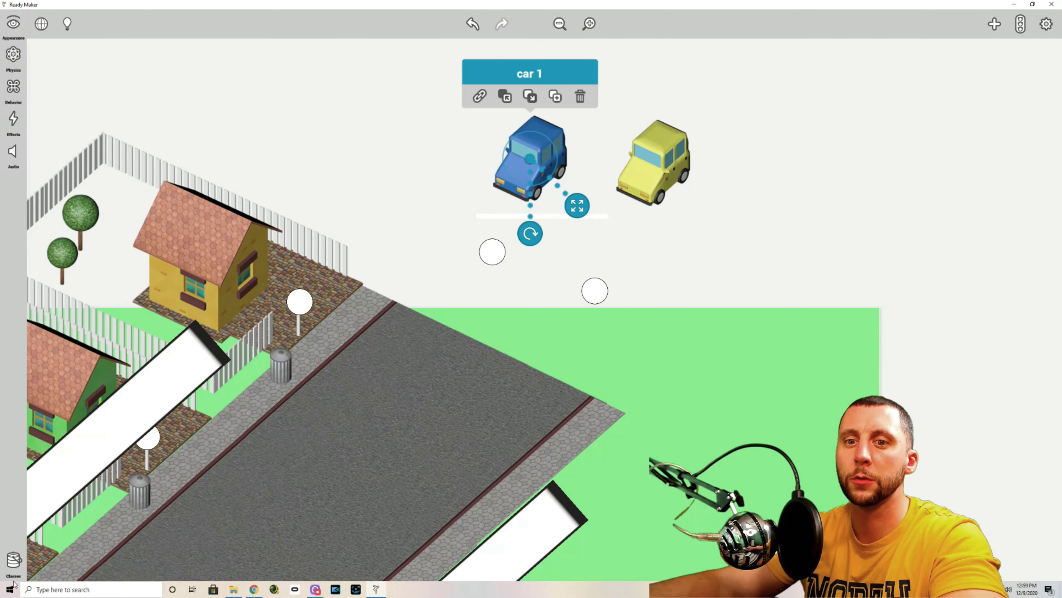
pyautogui.click(13, 560)
pyautogui.click(84, 24)
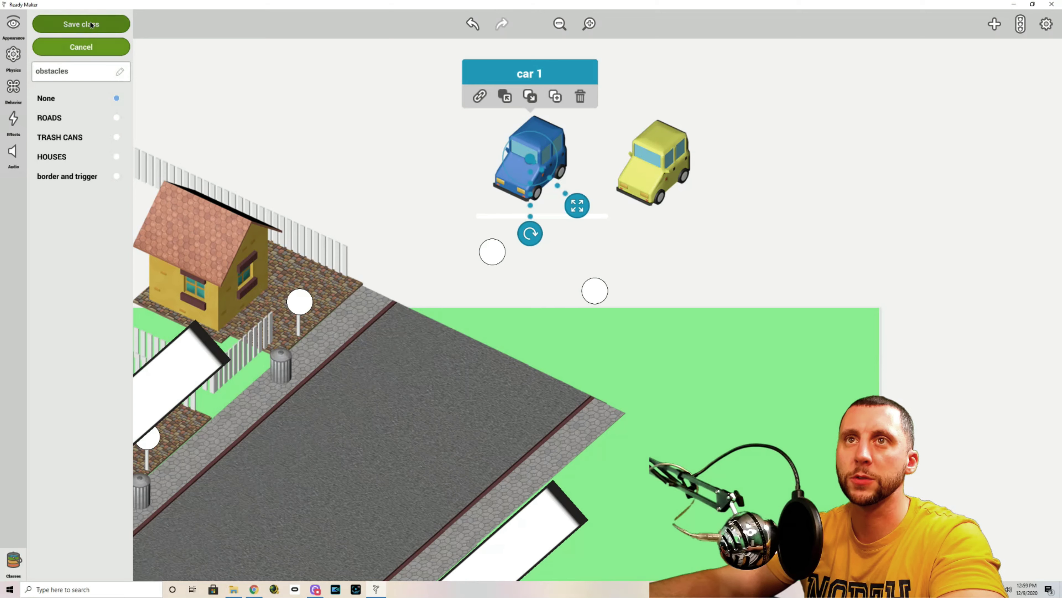
# Step: Assign car 2 to the obstacles class
pyautogui.click(660, 159)
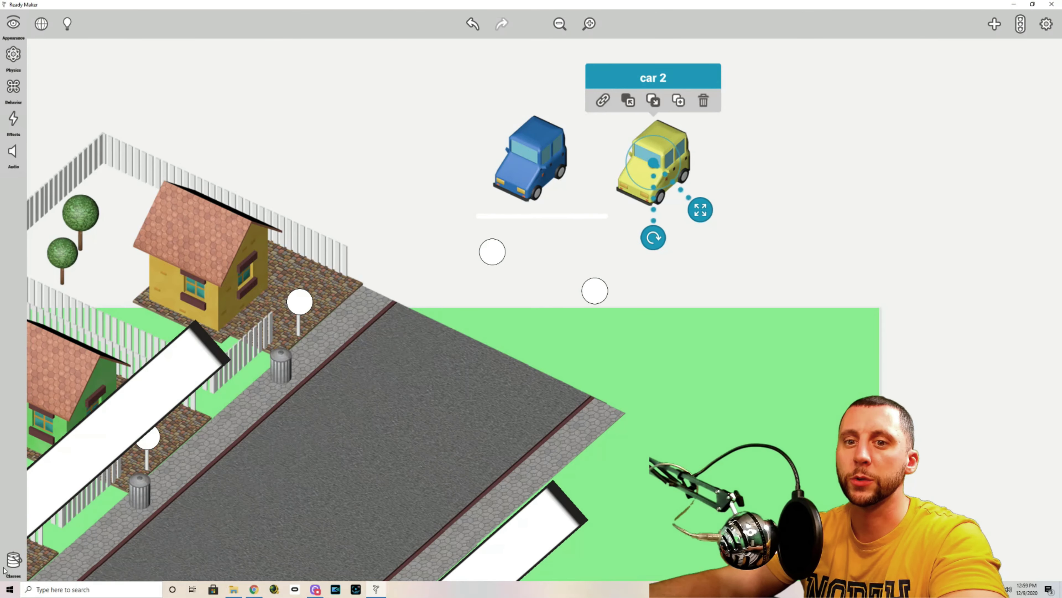
pyautogui.click(13, 560)
pyautogui.click(117, 173)
pyautogui.click(410, 138)
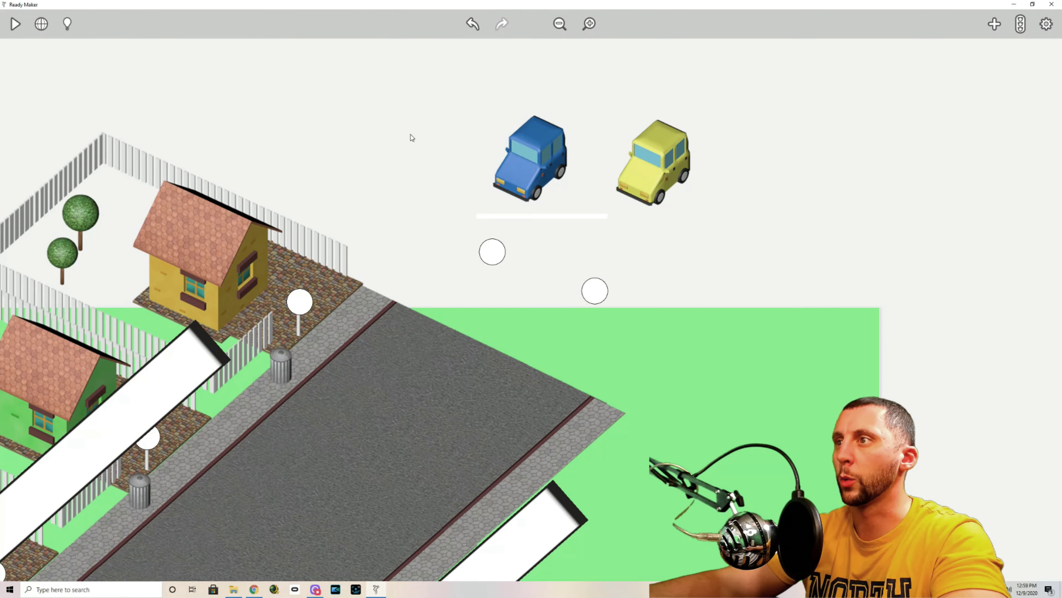